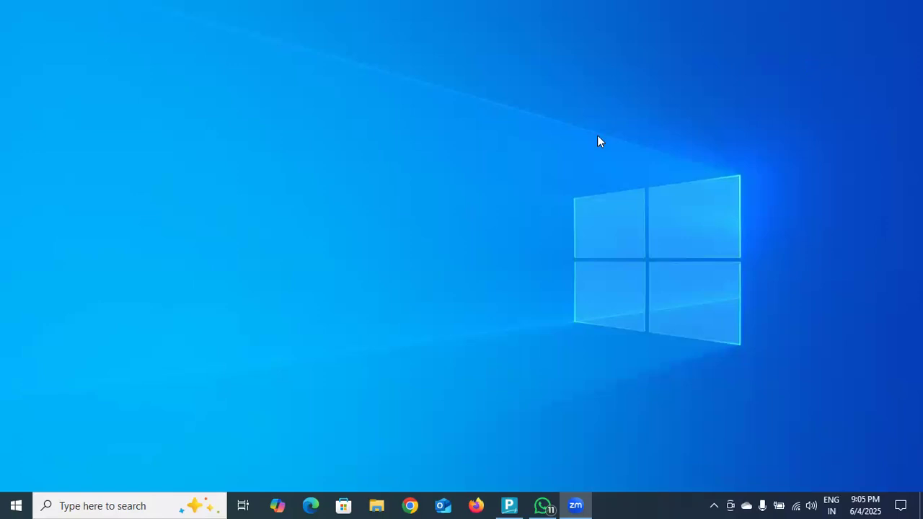
- Switch to TallyPrime, start a sales voucher and select the first of the customer's similarly named ledgers as the party account
left_click(510, 506)
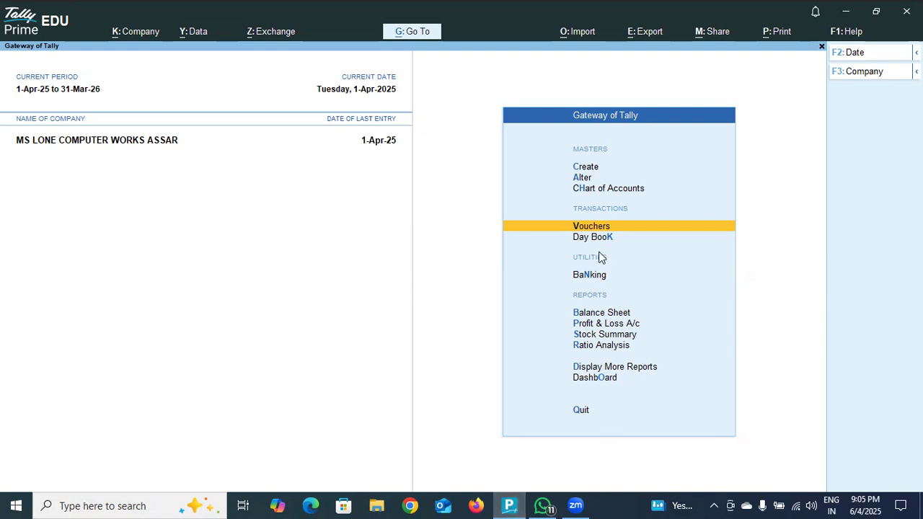
left_click(597, 228)
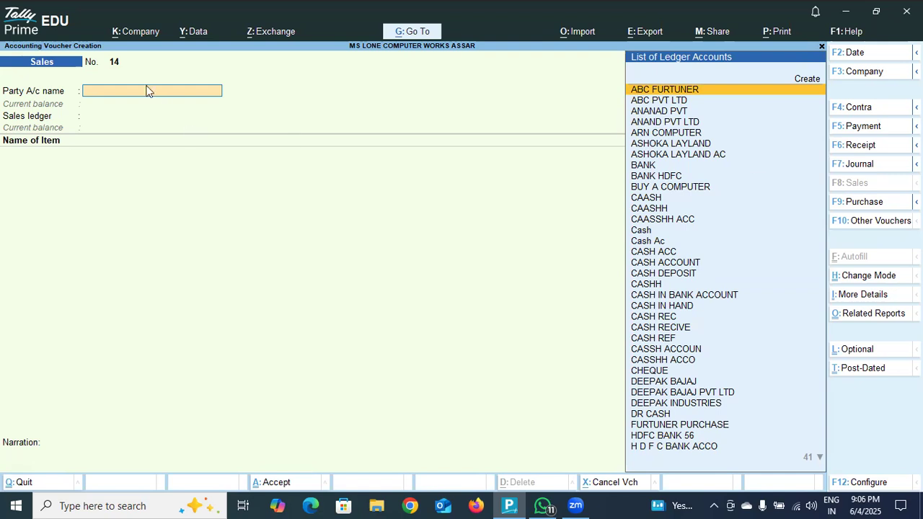
left_click(676, 383)
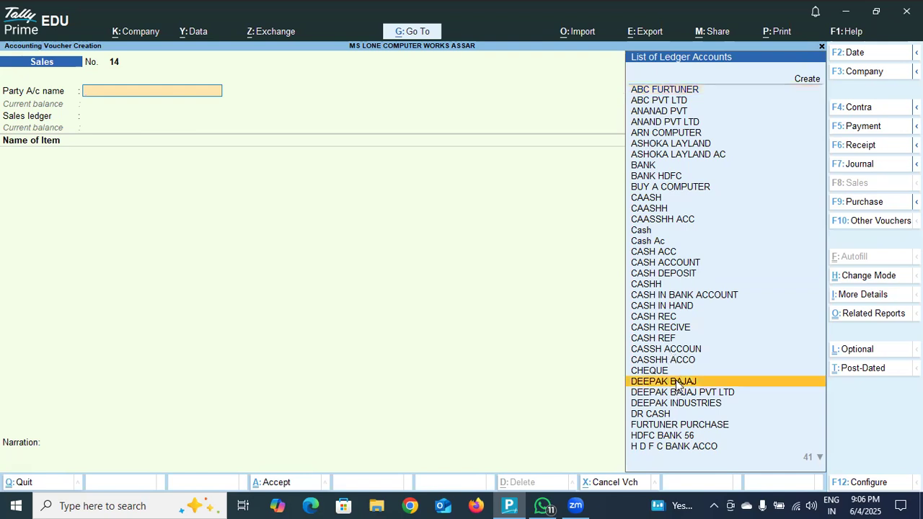
left_click(676, 384)
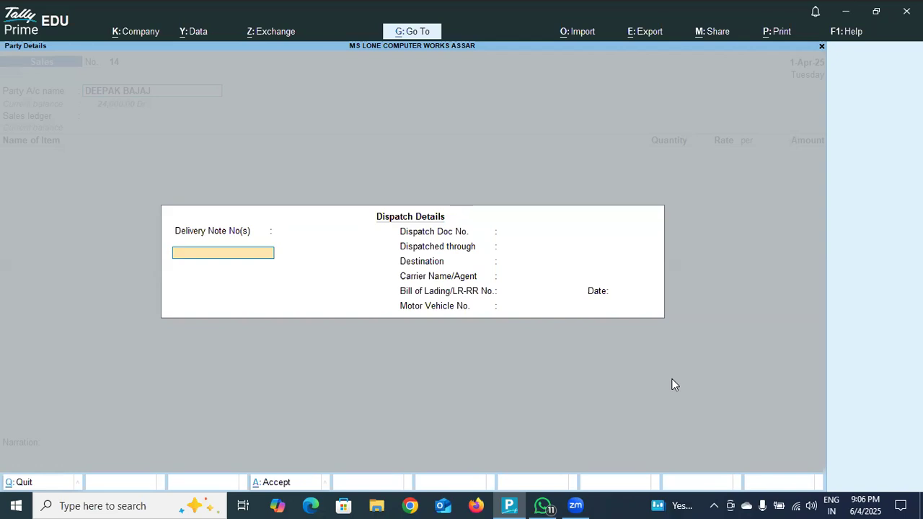
- In the dispatch details, enter delivery note number 14 dated 1-Apr-25 and dispatch document number 56895
type("14")
key("Return")
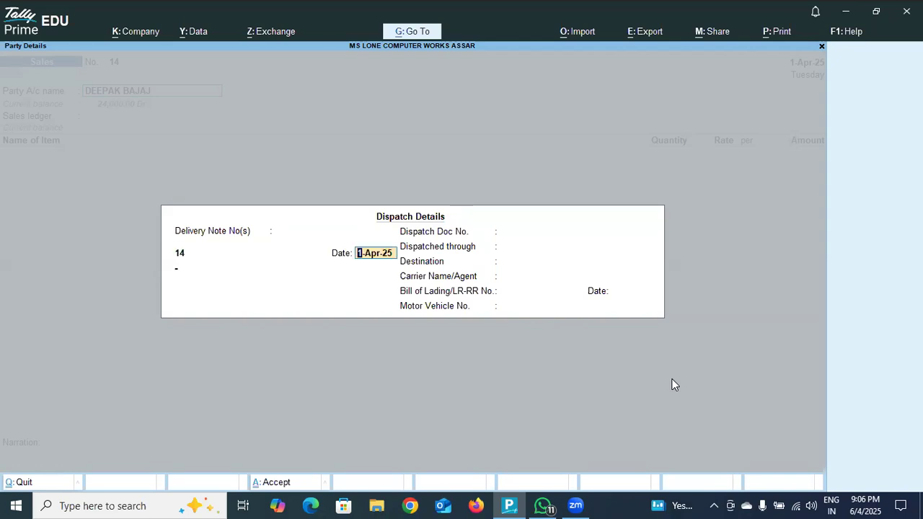
key("Return")
type("5")
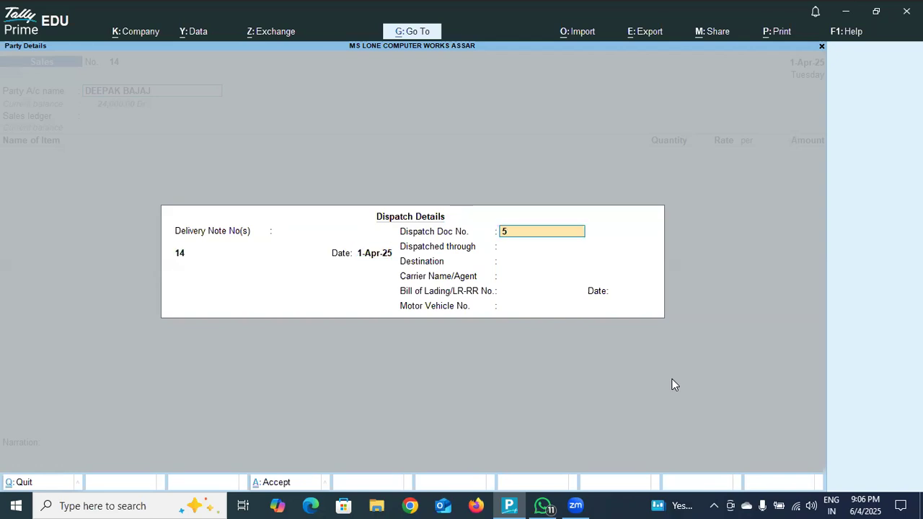
type("6895")
key("Return")
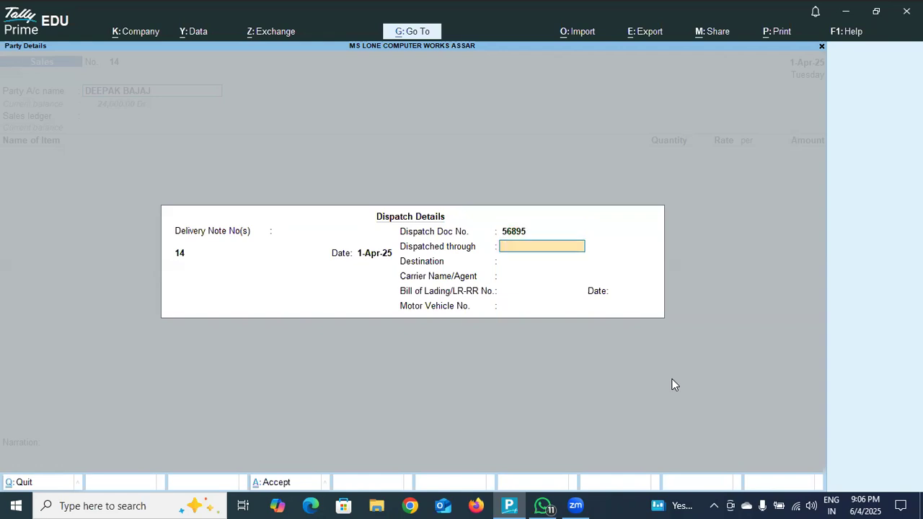
key("Return")
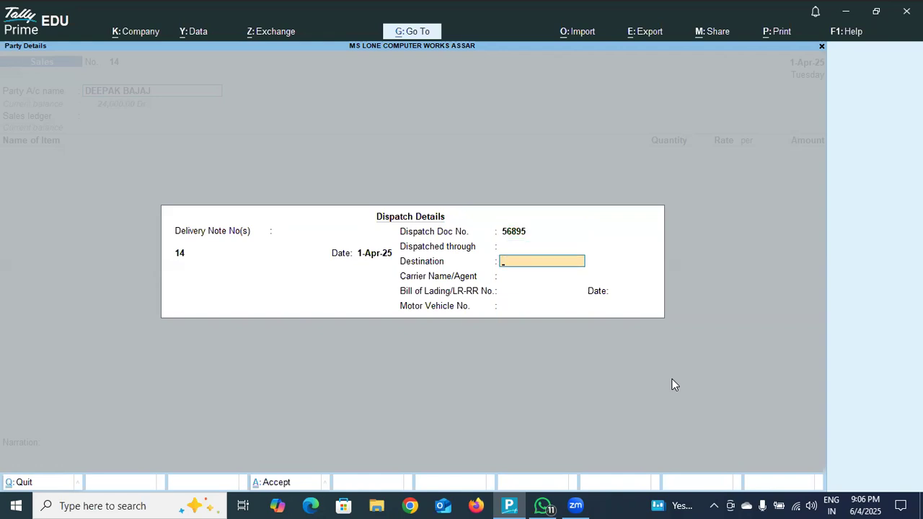
type("JAMMU")
key("BackSpace")
key("BackSpace")
key("BackSpace")
key("BackSpace")
key("BackSpace")
key("BackSpace")
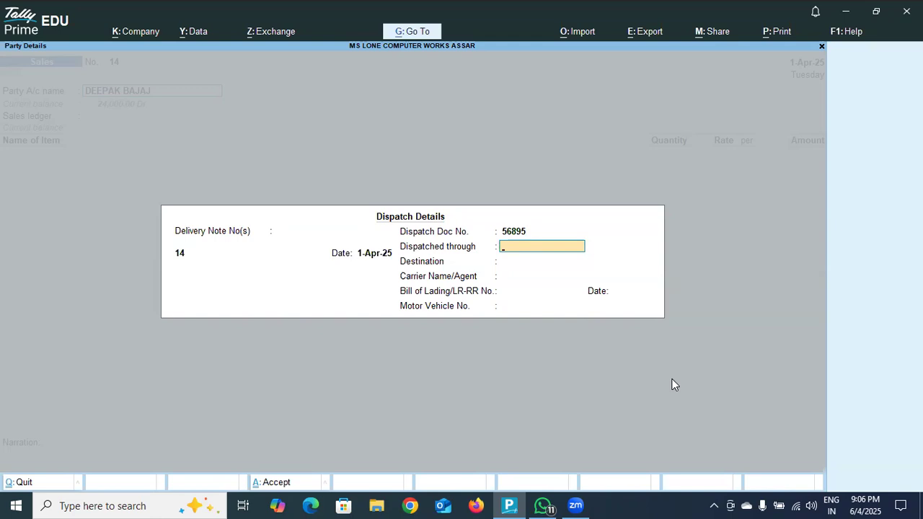
- Set the goods as dispatched through INDICA COMPUTER with JAMMU as the destination
type("INDICA")
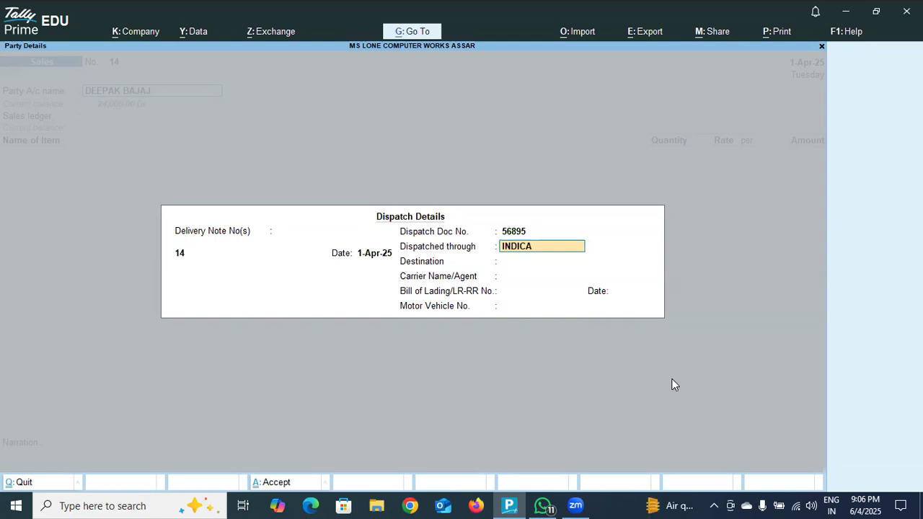
type(" COMPUTER")
key("Return")
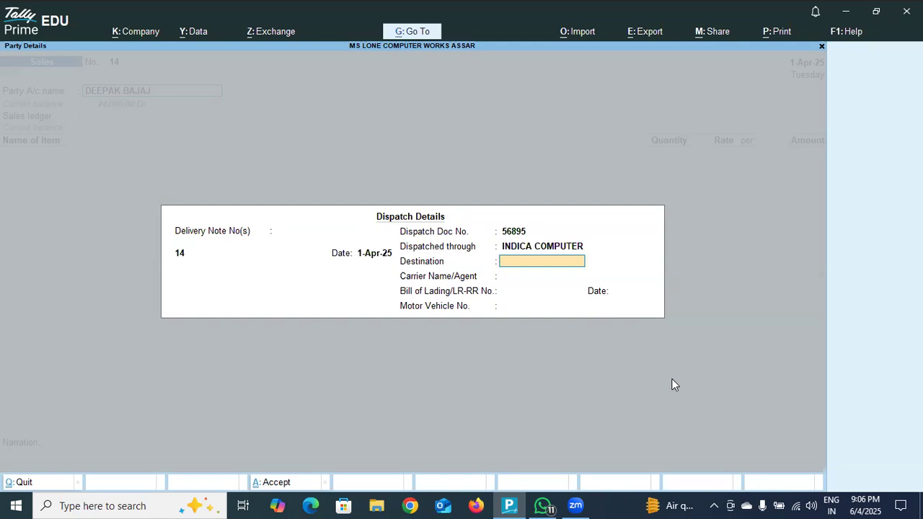
type("JAMMU")
key("Return")
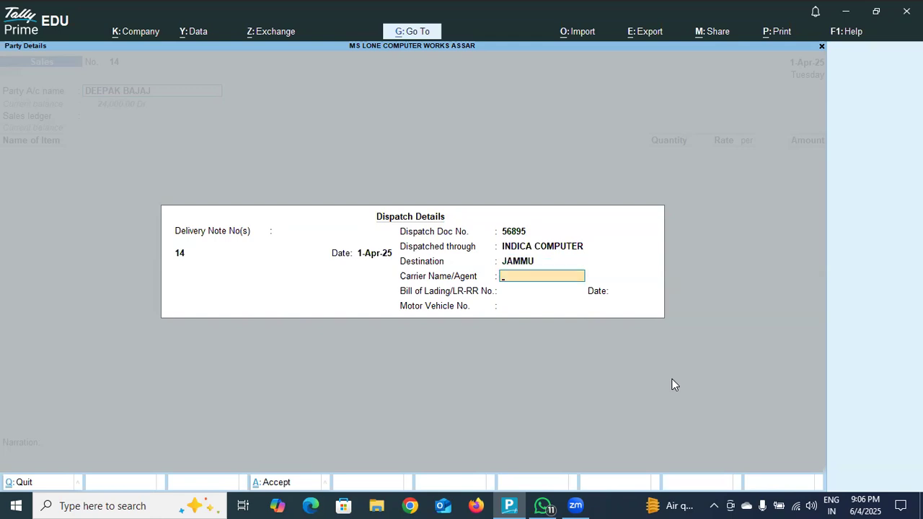
- Enter carrier S 2000 and bill of lading ASSAR, leave its date and the vehicle number blank, and keep the preselected buyer
type("S 2000")
key("Return")
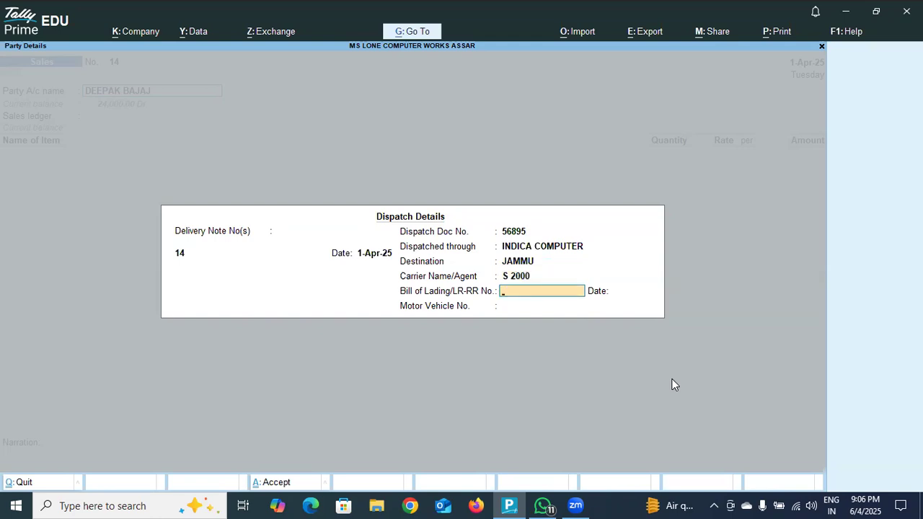
type("ASSAR")
key("Return")
key("Return")
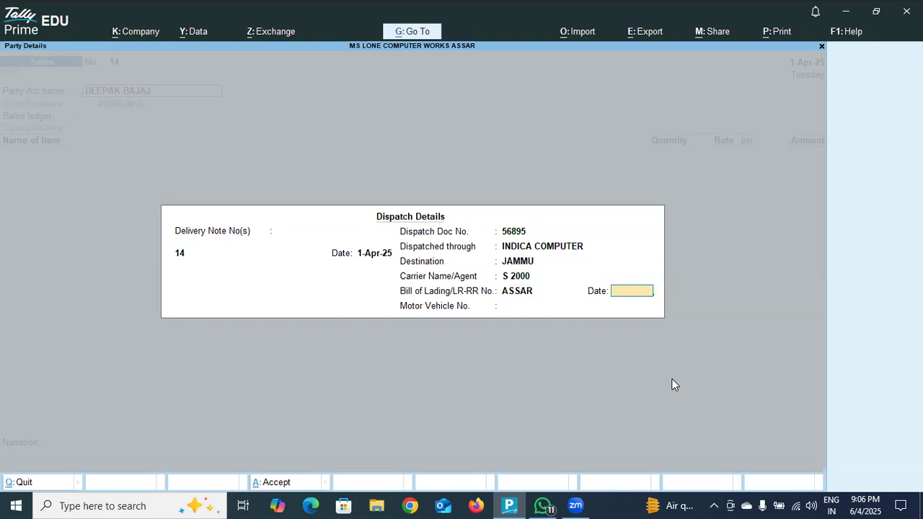
key("Return")
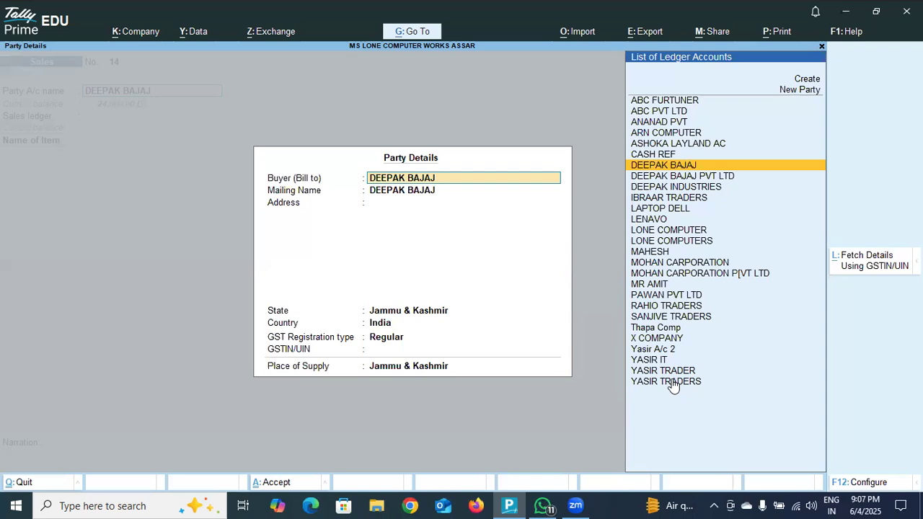
key("Return")
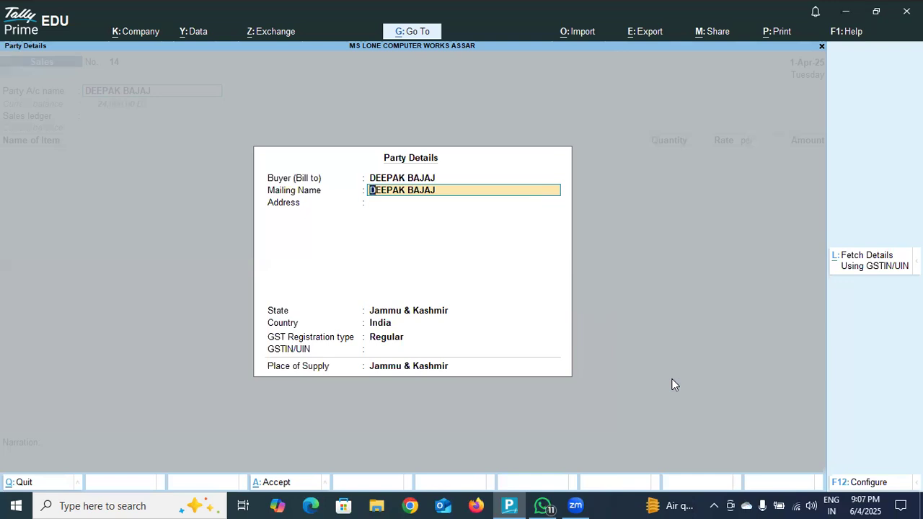
type("N")
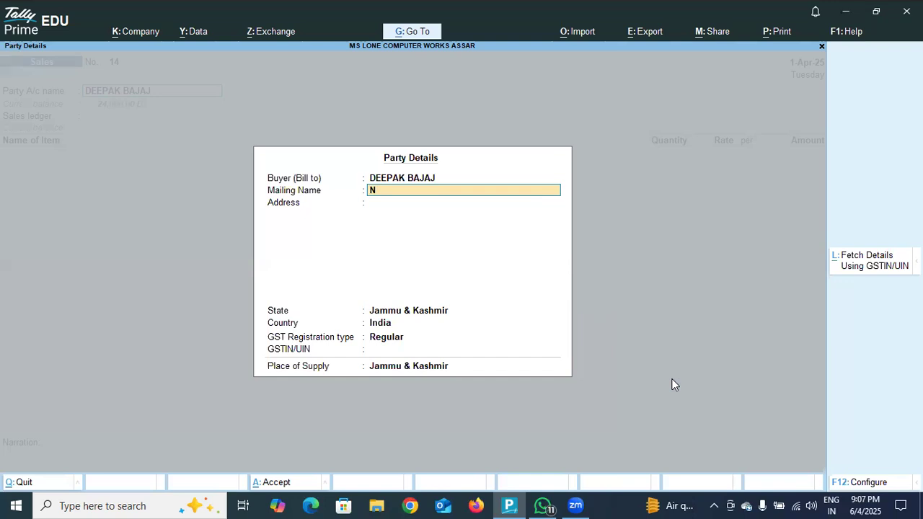
type("EAR JK BANK ASSAR")
key("Return")
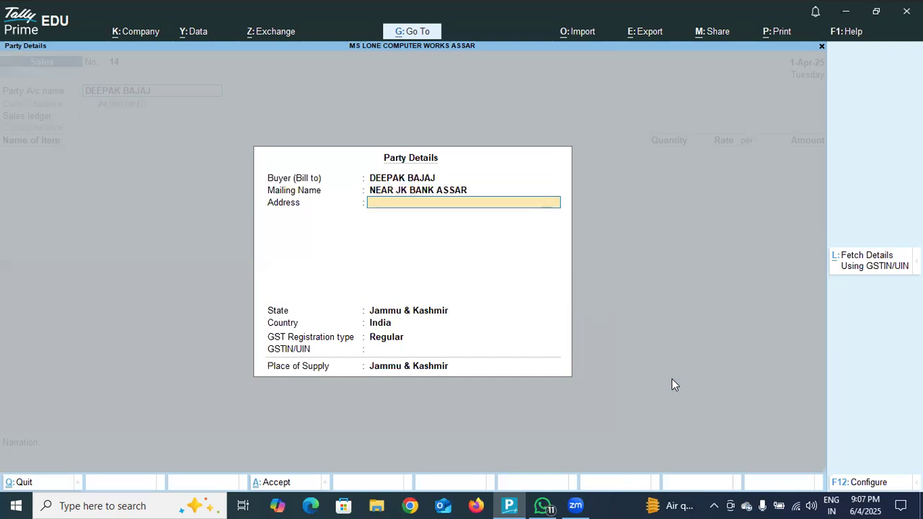
key("BackSpace")
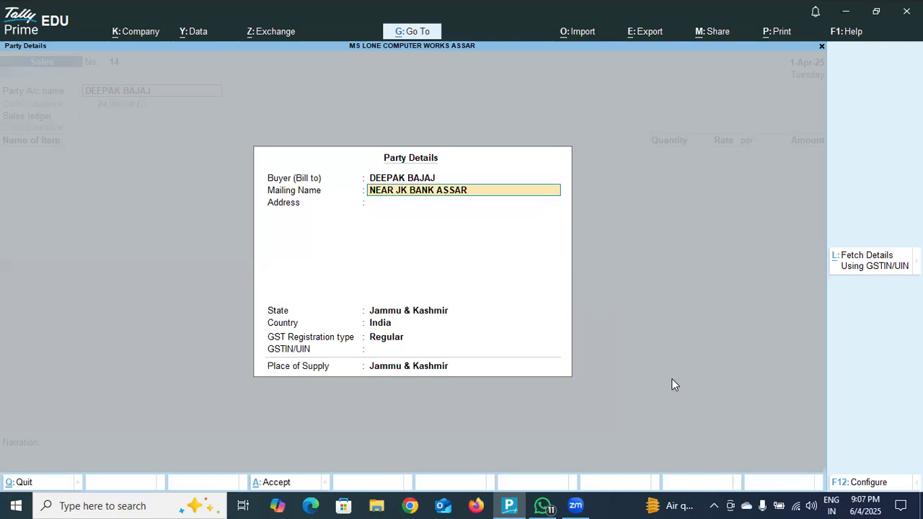
- Set the buyer's mailing name to CSC ACADEMY in the party details
type("CSC")
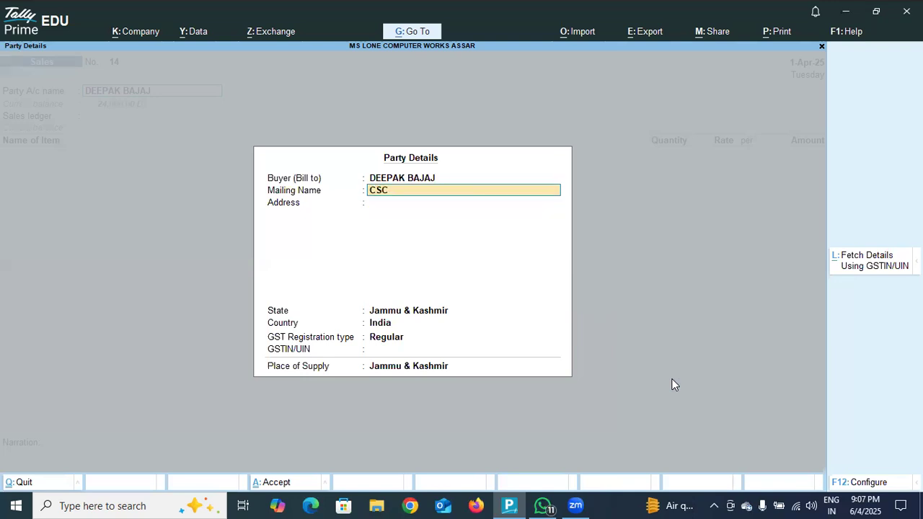
type(" ACADEMY")
key("Return")
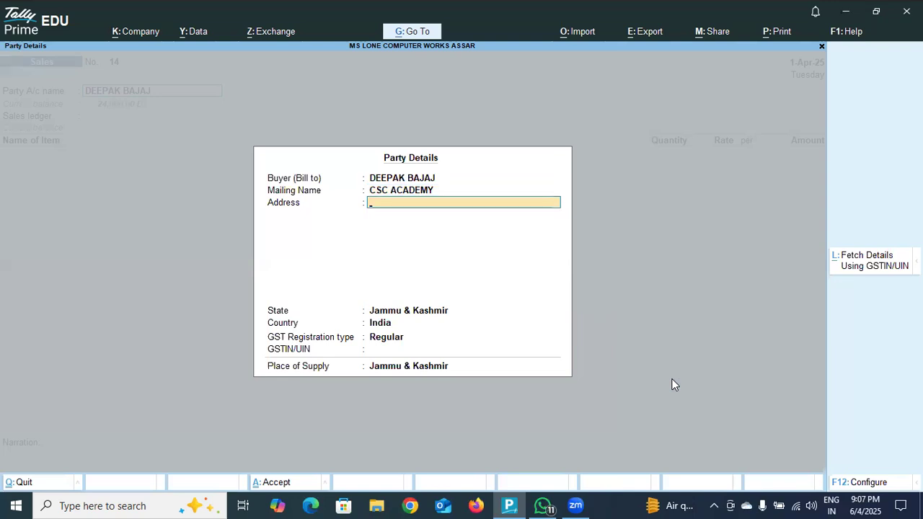
- Enter the buyer's postal address on a single line in the party details
type("NEAR JK BANK ASS")
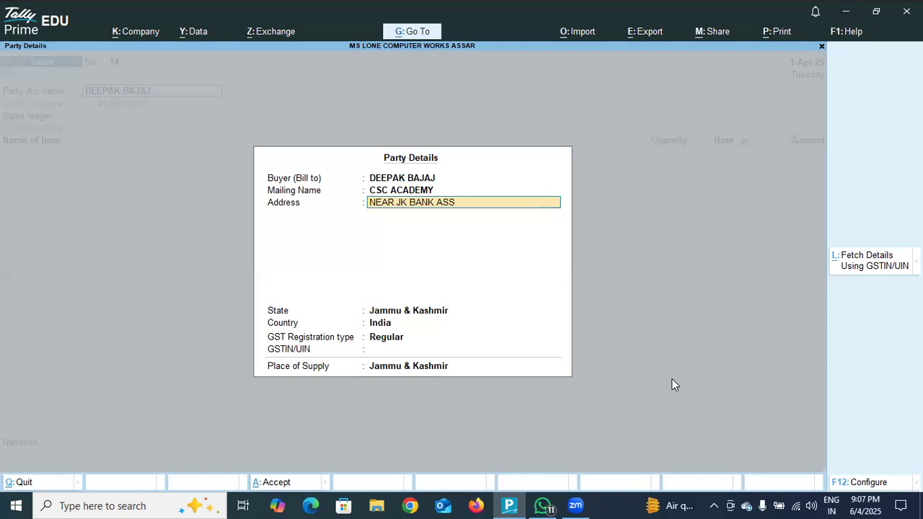
type("AR")
key("Return")
key("Return")
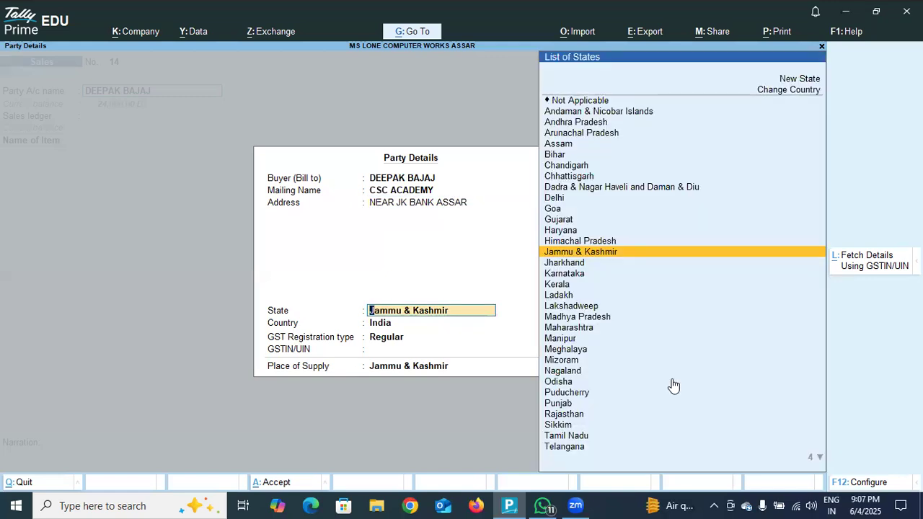
- Keep the state Jammu & Kashmir and the Regular GST registration type, enter the buyer's GSTIN/UIN and accept the party details
key("Return")
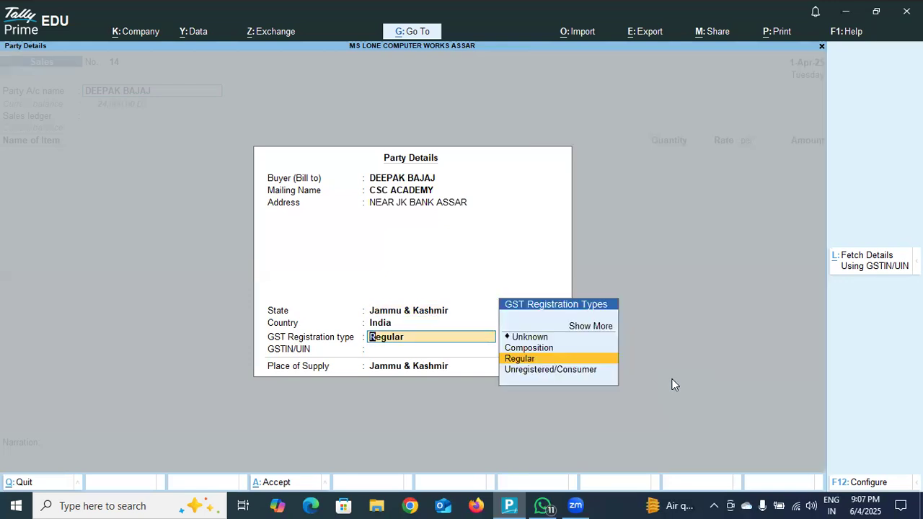
key("Return")
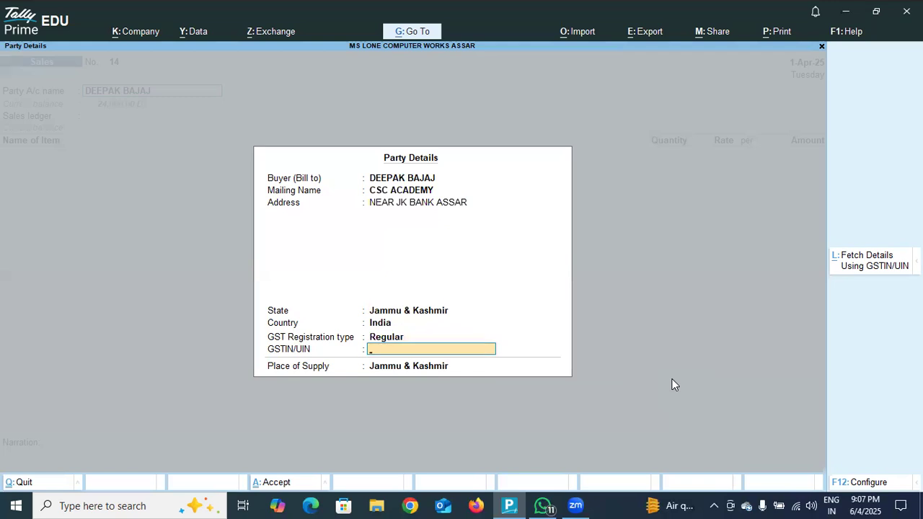
type("DDDDRRRTTT")
key("Return")
key("Return")
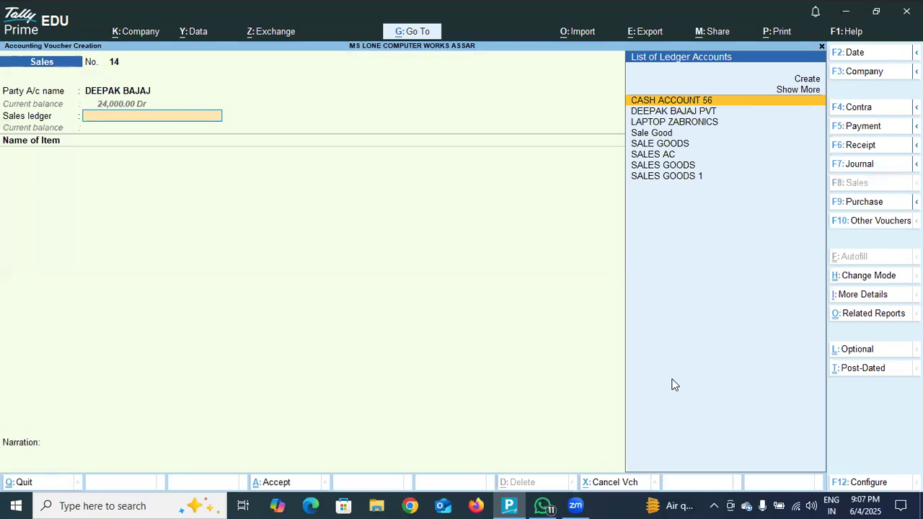
- Choose SALE GOODS as the sales ledger and add the stock item COMPUTERS LANAVO to the voucher
left_click(667, 144)
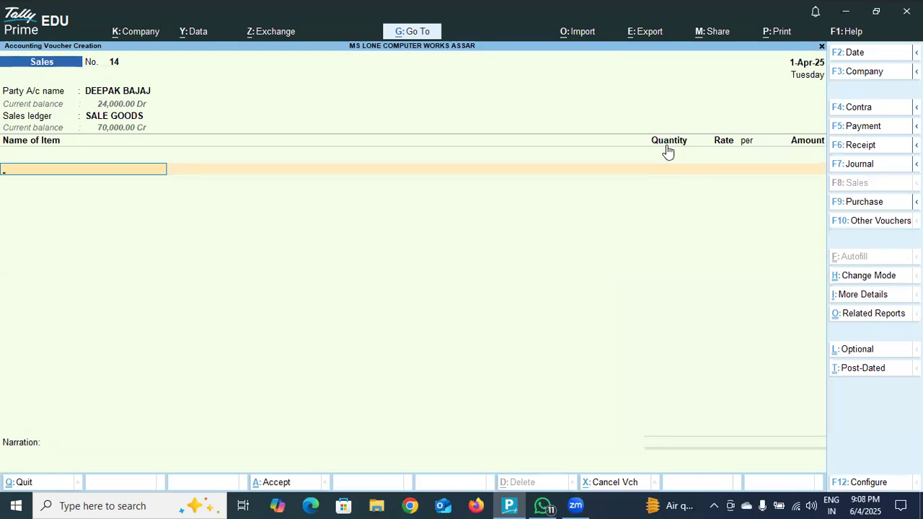
type("COMP")
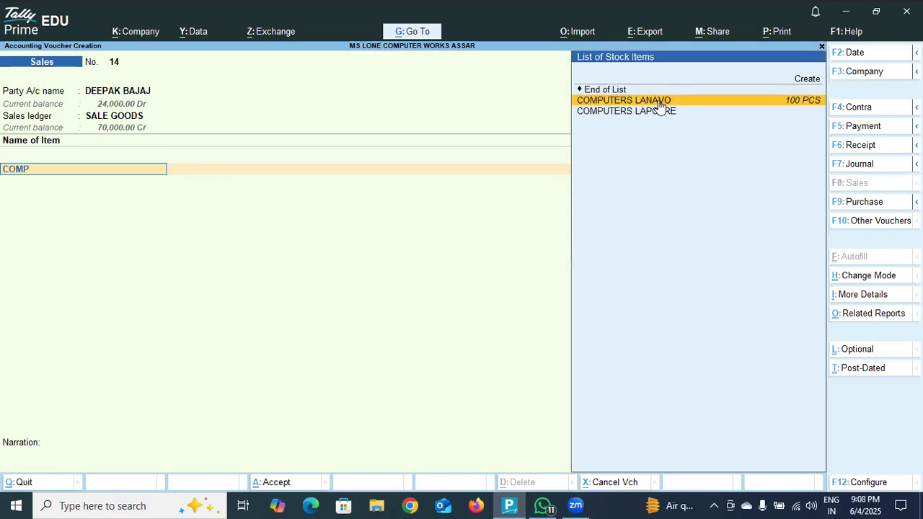
left_click(659, 104)
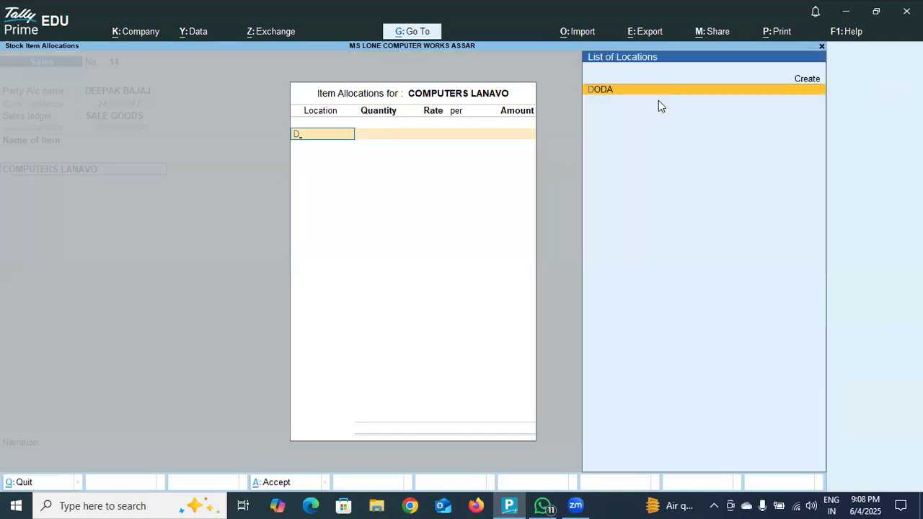
- Allocate 50 PCS of the item from location DODA at a rate of 25,000 per piece and accept the item line
key("Return")
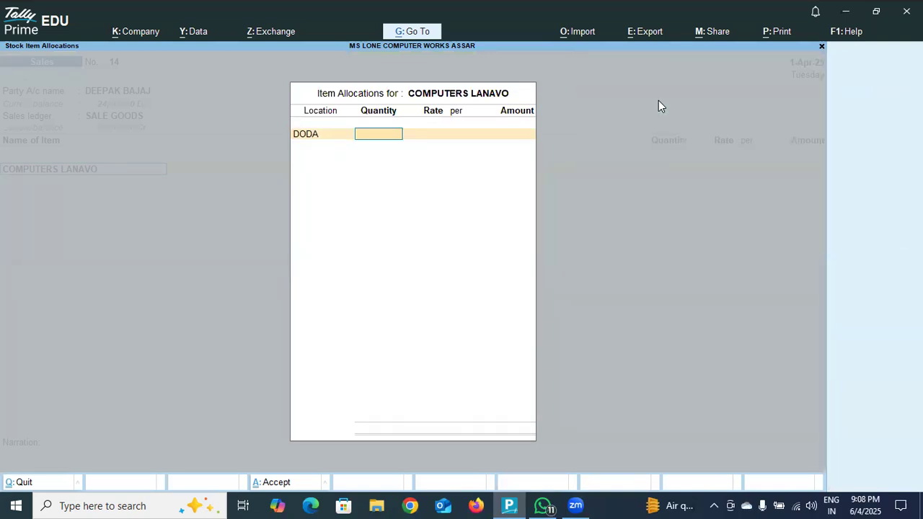
type("50")
key("Return")
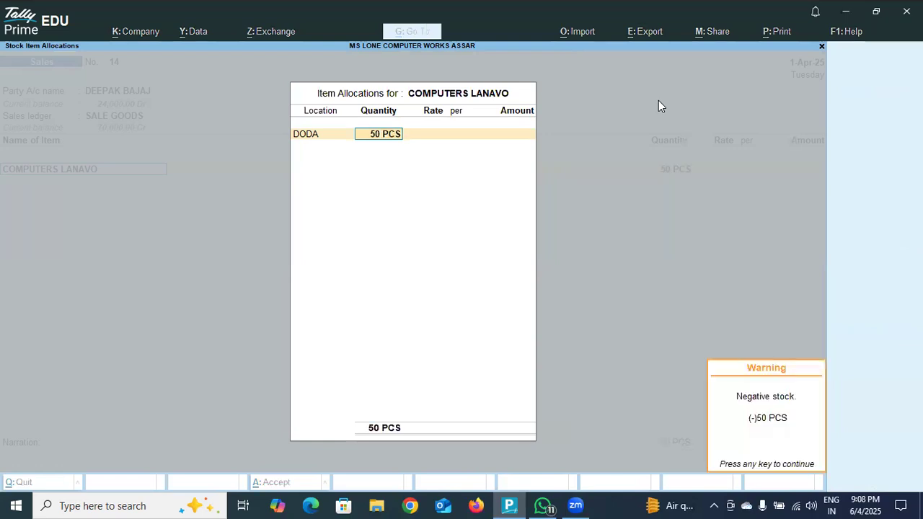
key("Return")
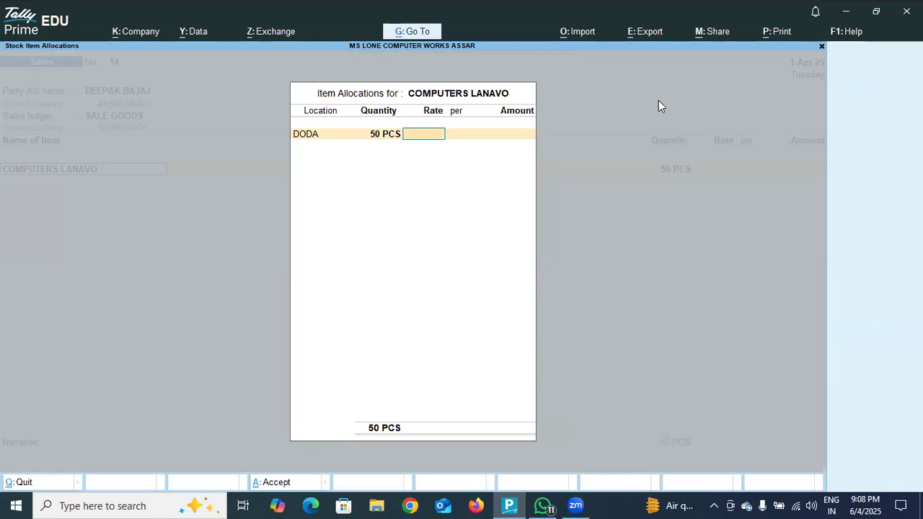
type("25,000")
key("Return")
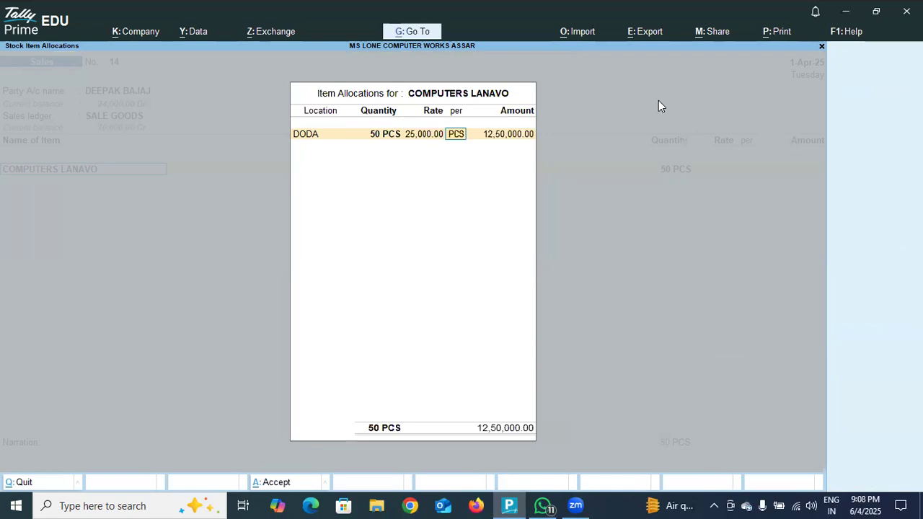
key("Return")
key("Return")
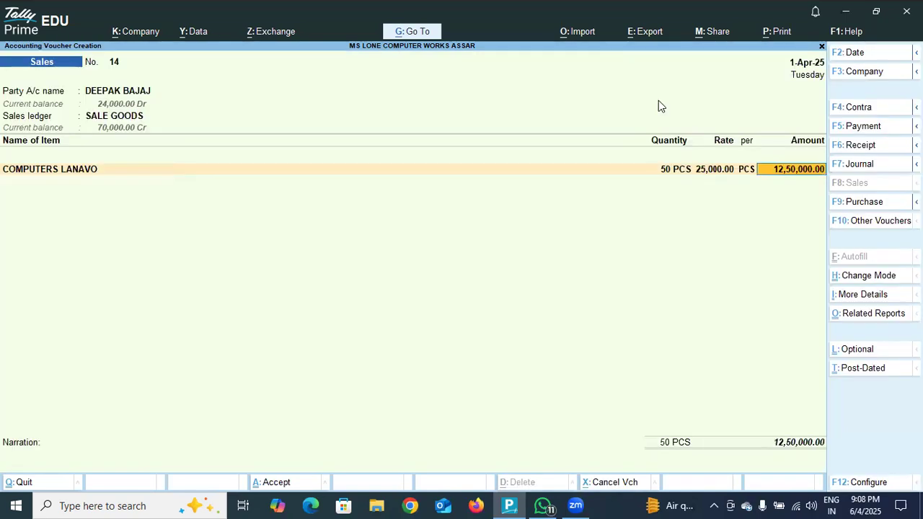
key("Return")
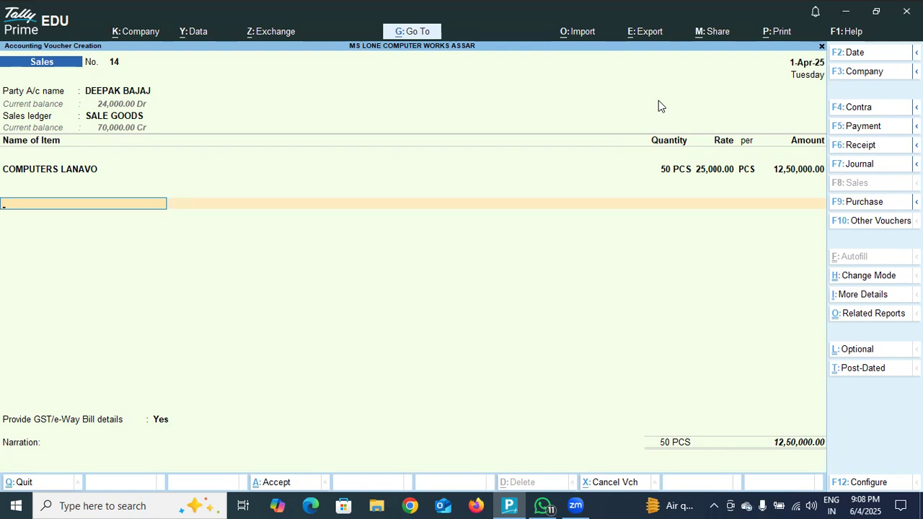
- Start a new ledger from the voucher's tax line, name it C GG SS TT and leave the alias blank
type("CG")
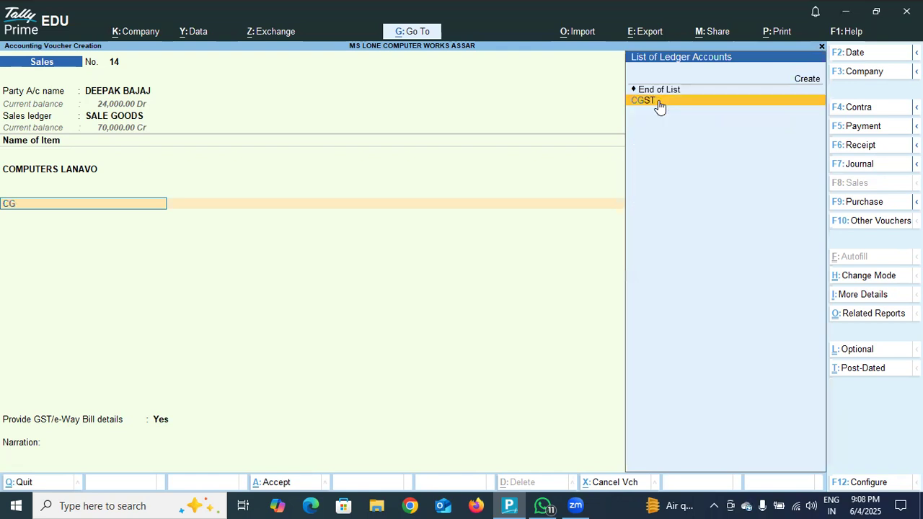
left_click(806, 81)
type("C G ST")
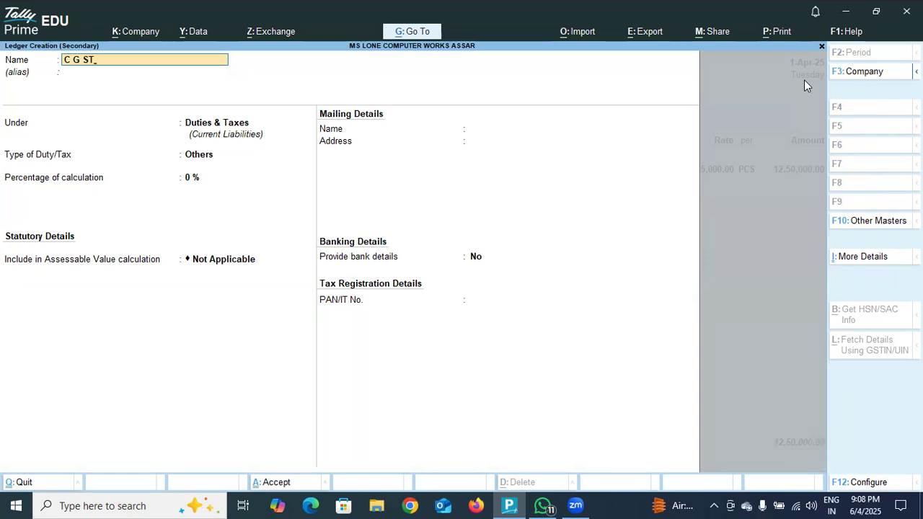
key("Return")
type("C")
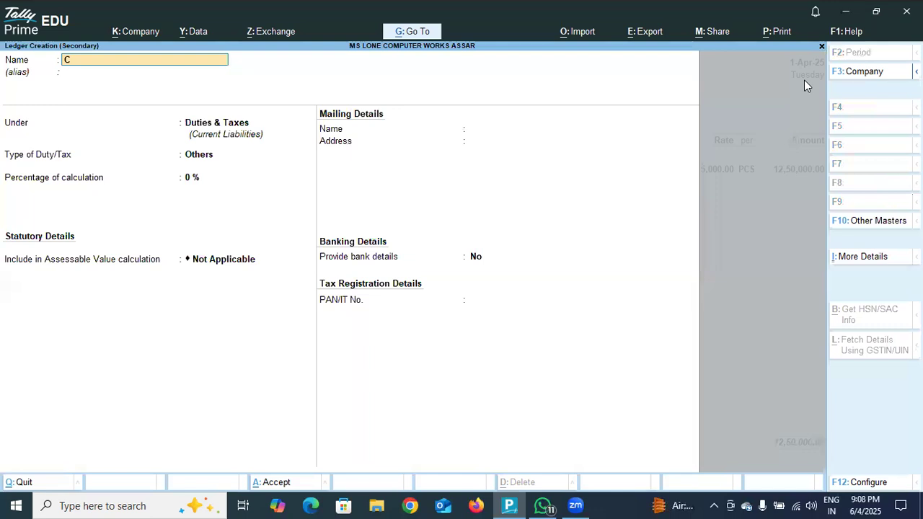
type(" GG SS TT")
key("Return")
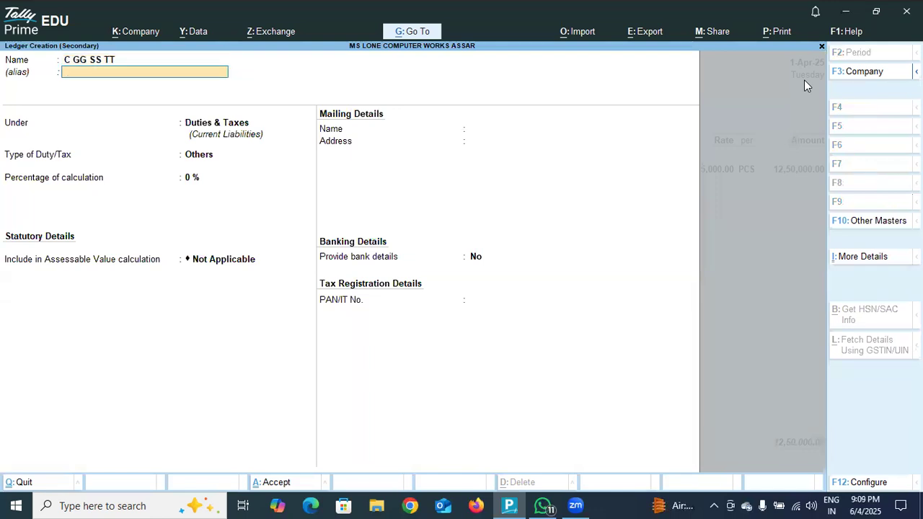
key("Return")
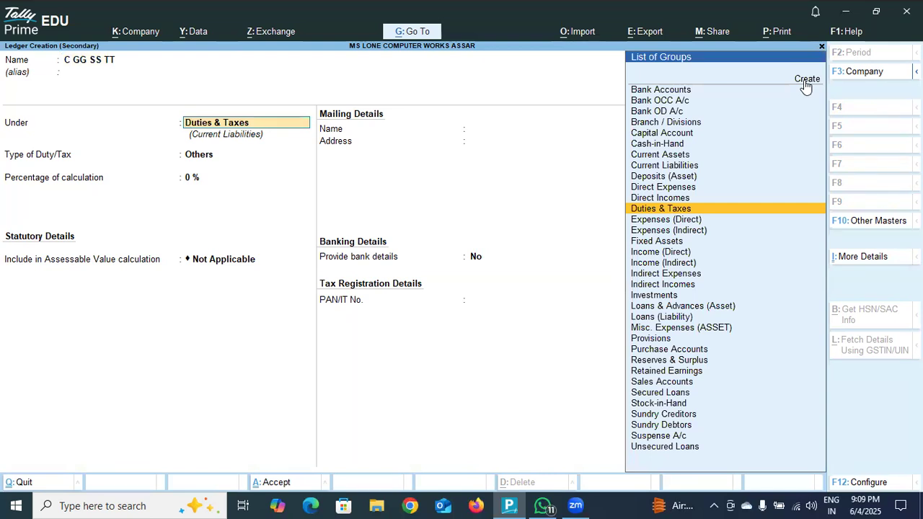
- Keep the ledger under Duties & Taxes and set its duty type to GST, tax type to CGST and percentage of calculation to 9%
key("Return")
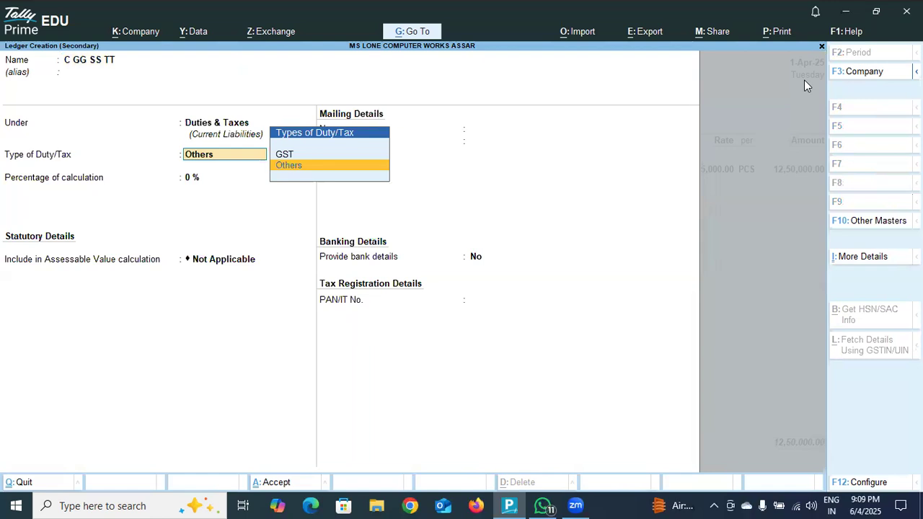
key("Up")
key("Return")
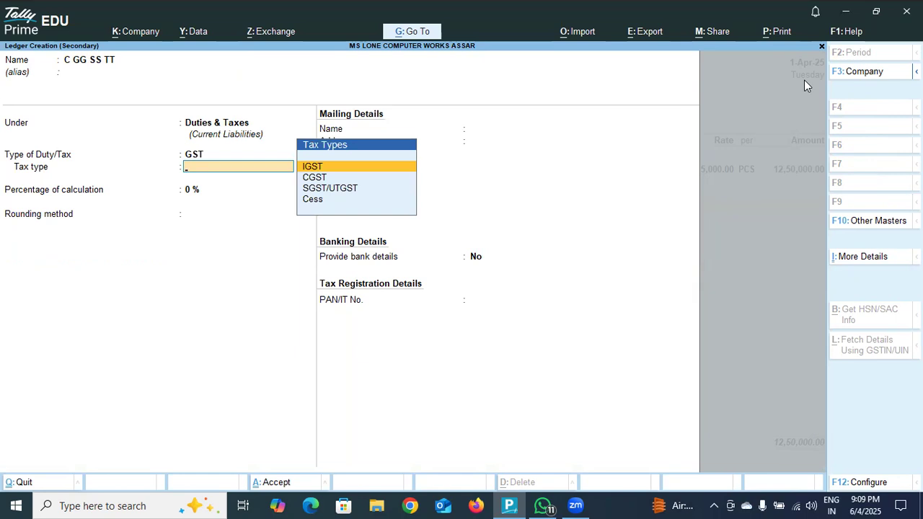
key("Down")
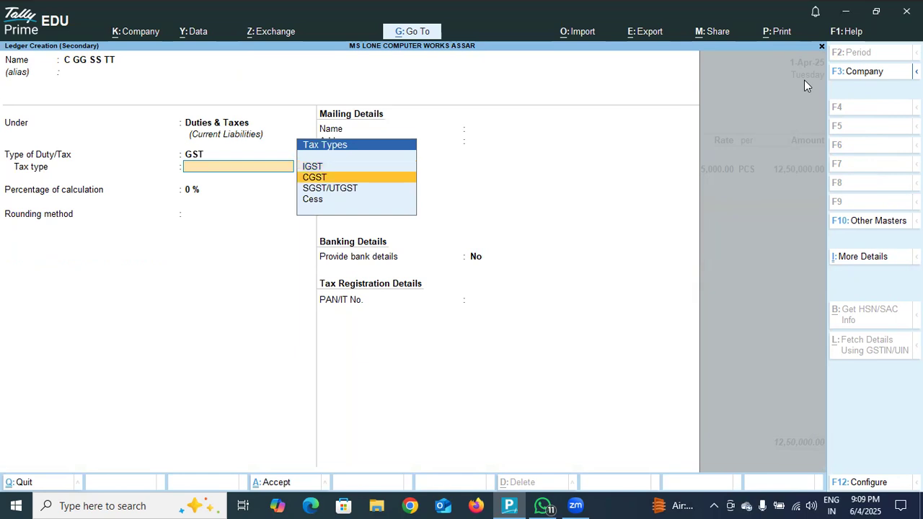
key("Return")
type("9")
key("Return")
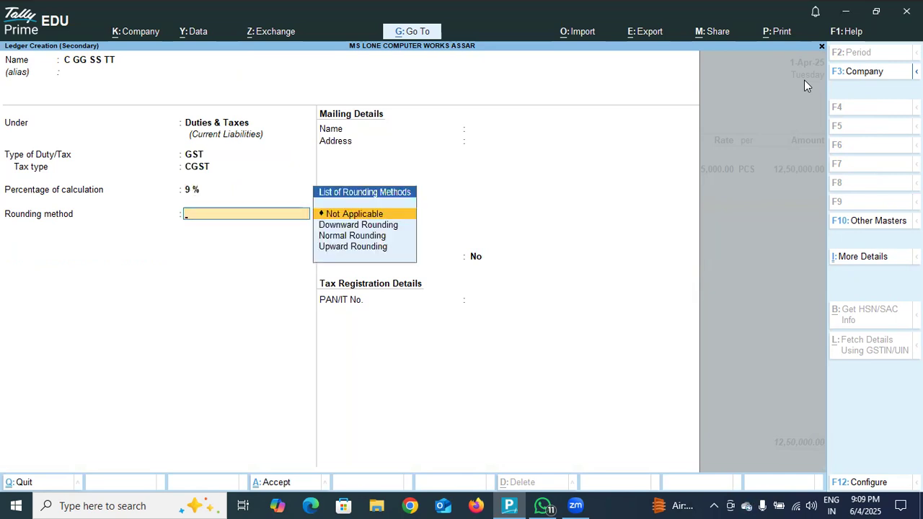
- Leave the rounding method Not Applicable, save the C GG SS TT ledger and accept its tax line in the voucher
key("Return")
key("Return")
key("Return")
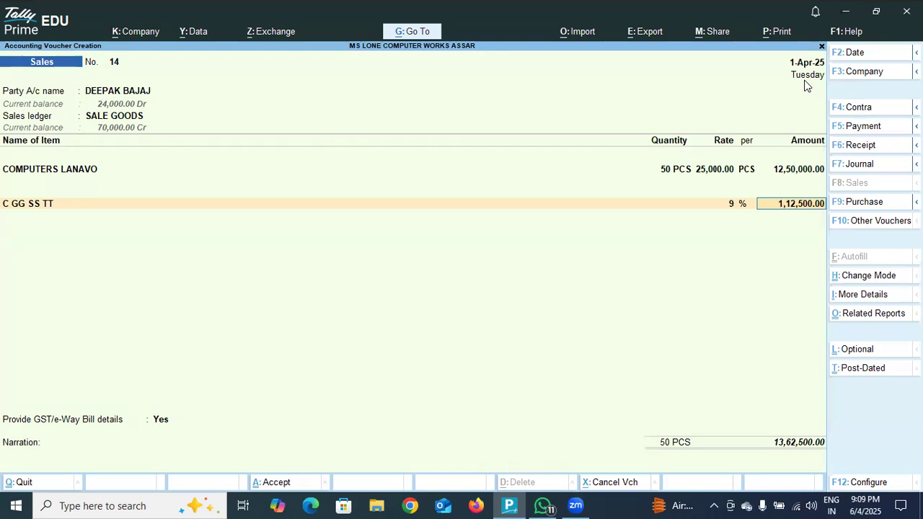
key("Return")
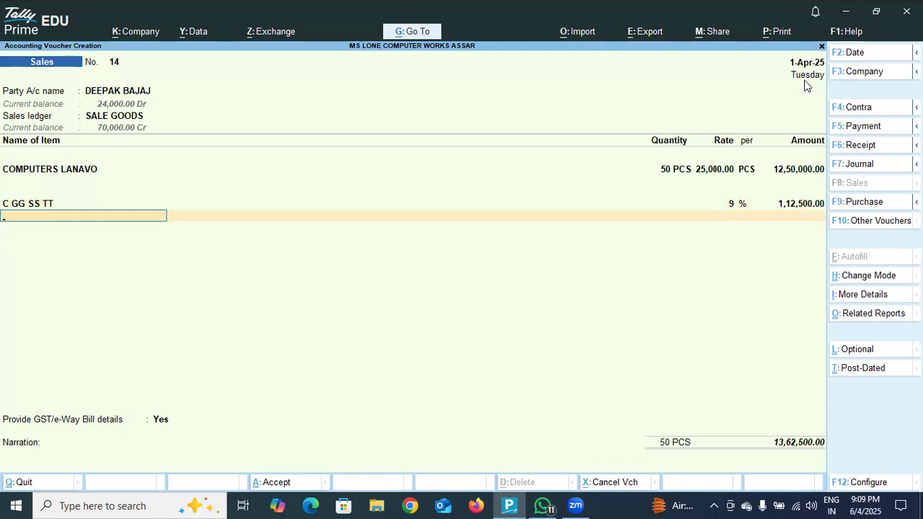
- Start a second new tax ledger from the next voucher line and name it S G SS TT without an alias
type("S")
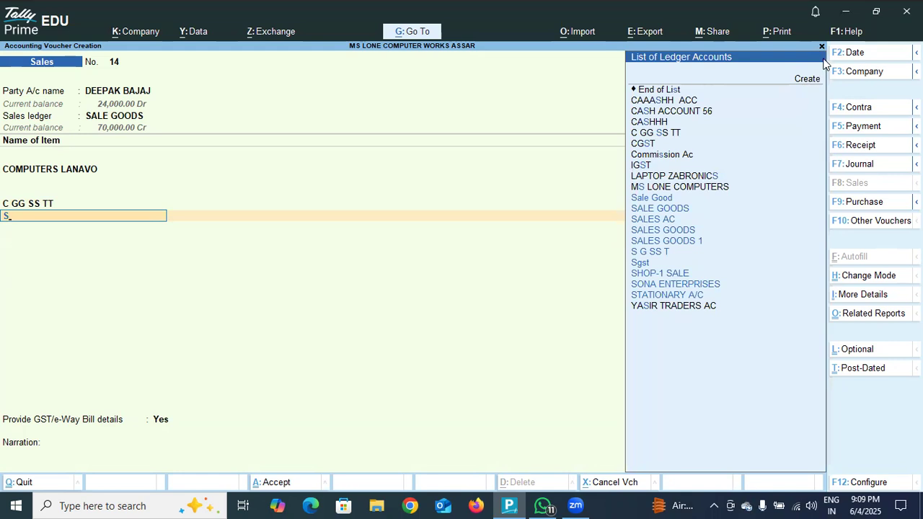
left_click(808, 79)
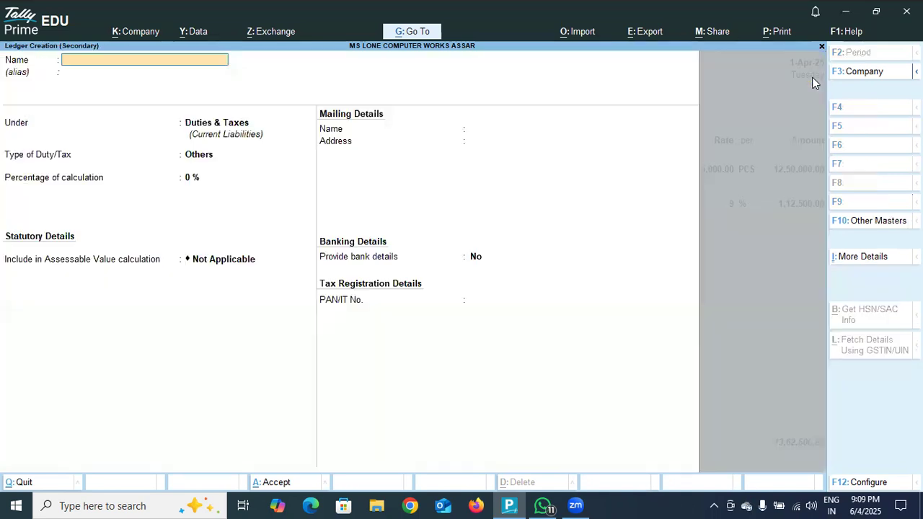
type("S G SS TT")
key("Return")
key("Return")
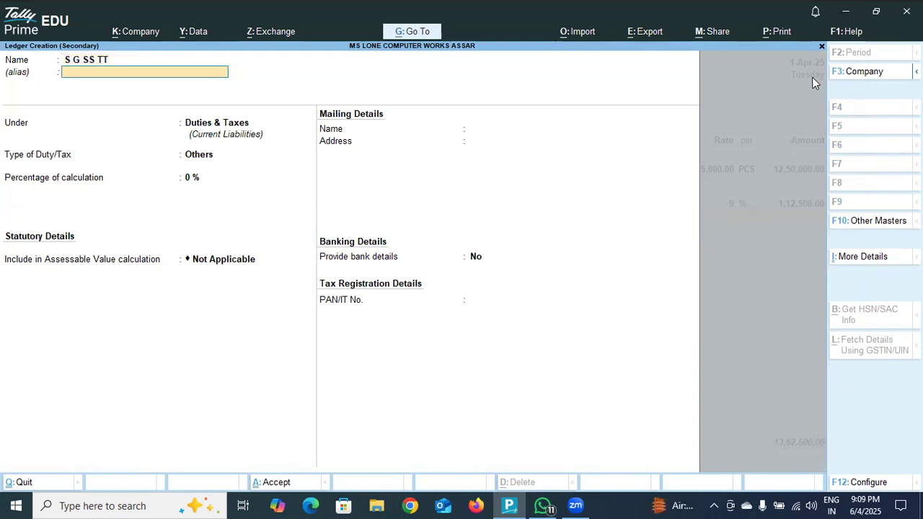
- Keep S G SS TT under Duties & Taxes and set duty type GST, tax type SGST/UTGST and percentage of calculation 9%
key("Return")
key("Return")
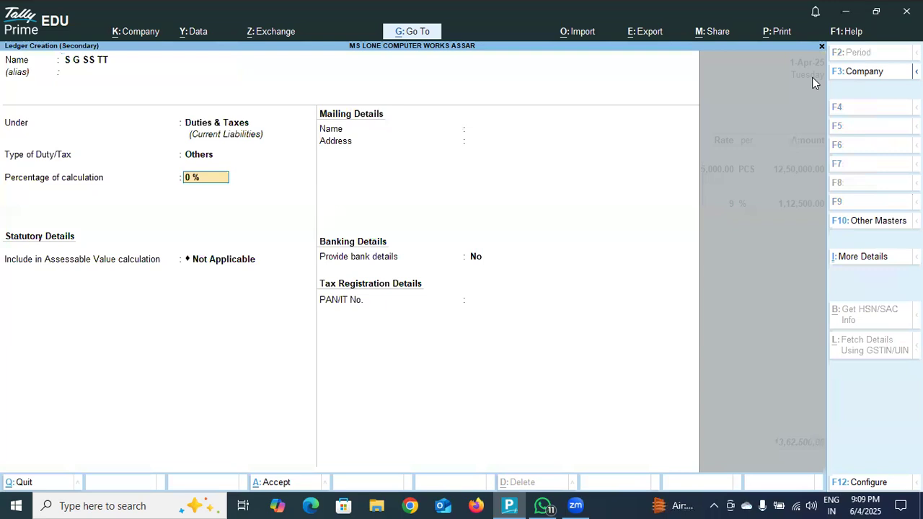
key("BackSpace")
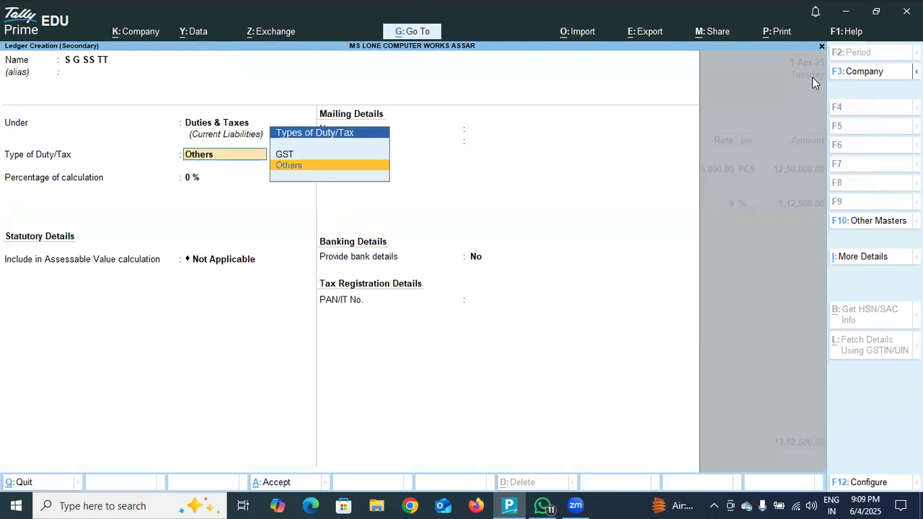
key("Up")
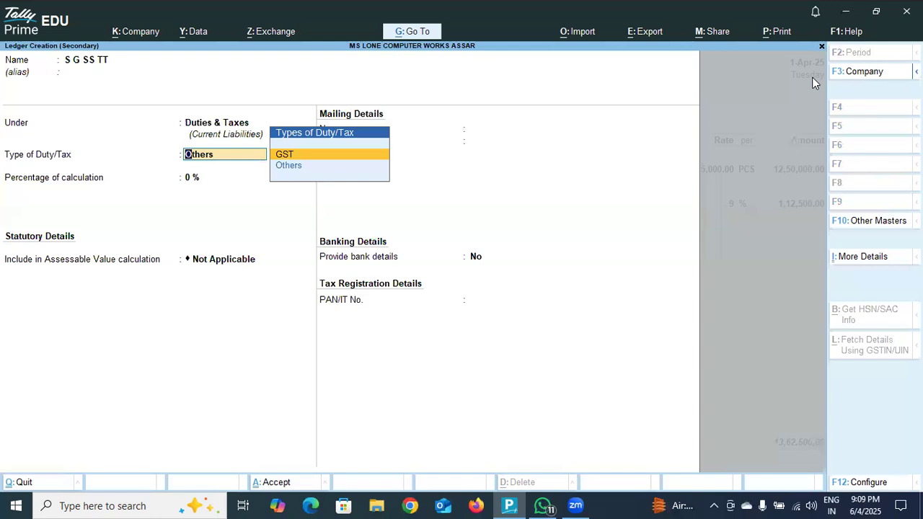
key("Return")
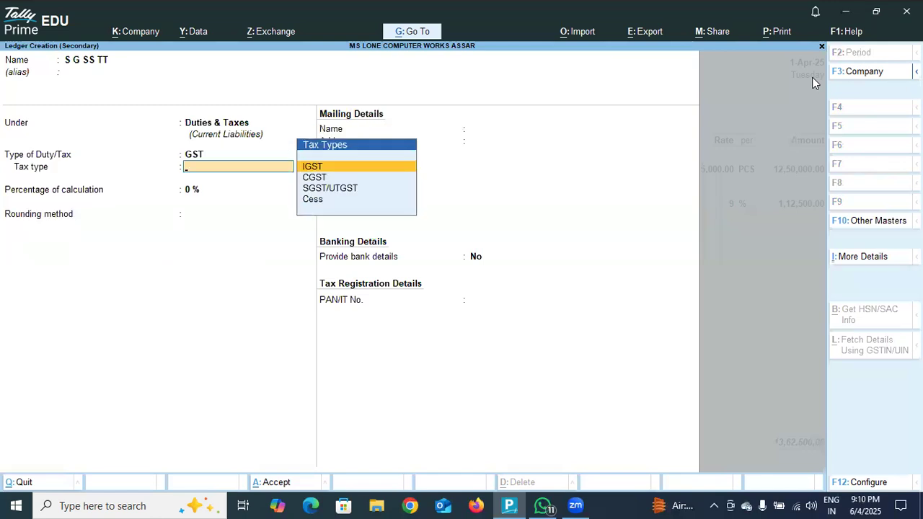
key("Down")
key("Down")
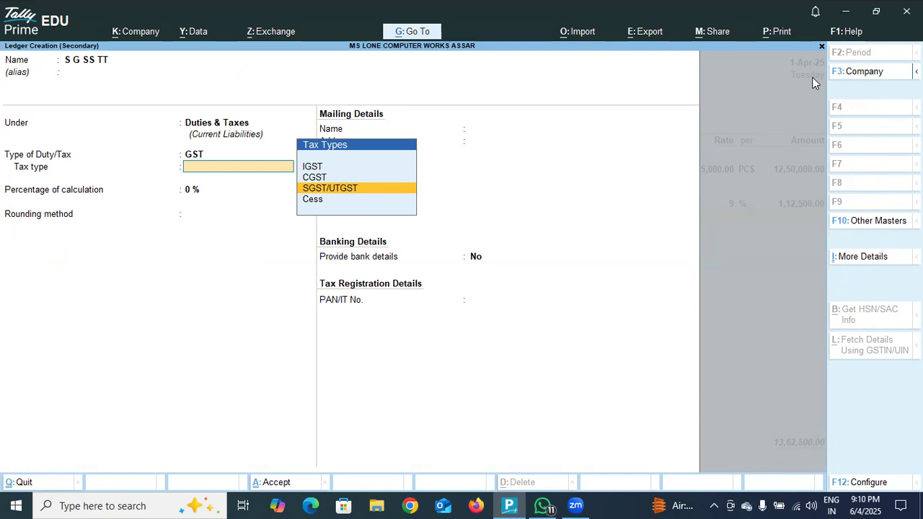
key("Return")
type("9")
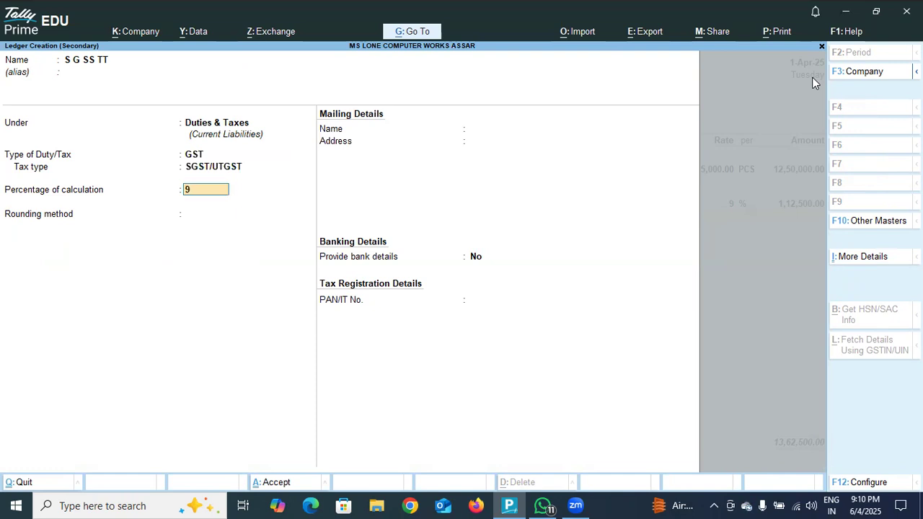
- Leave the rounding method Not Applicable, save the S G SS TT ledger and accept its tax line in the voucher
key("Return")
key("Return")
key("Return")
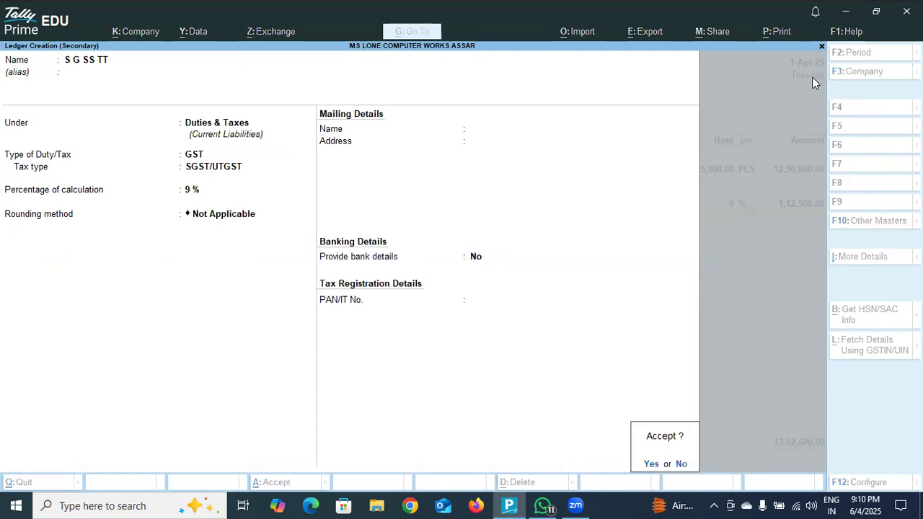
key("Return")
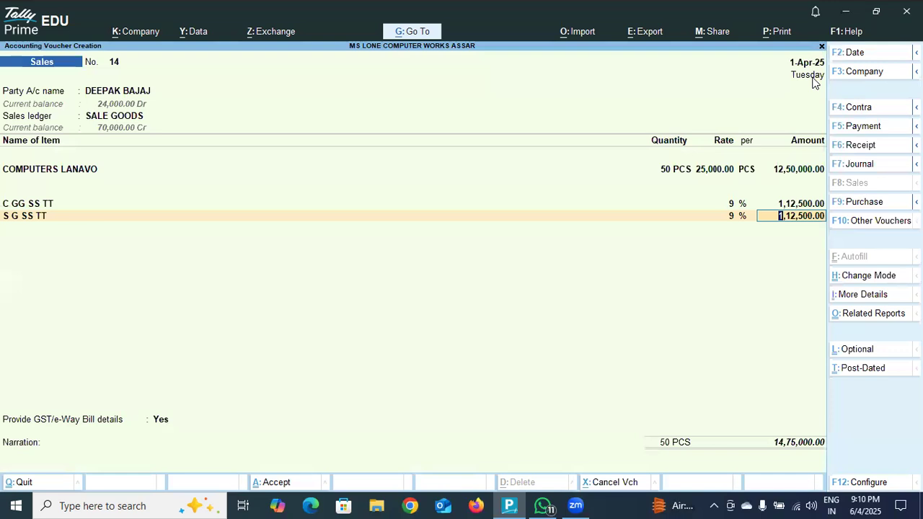
key("Return")
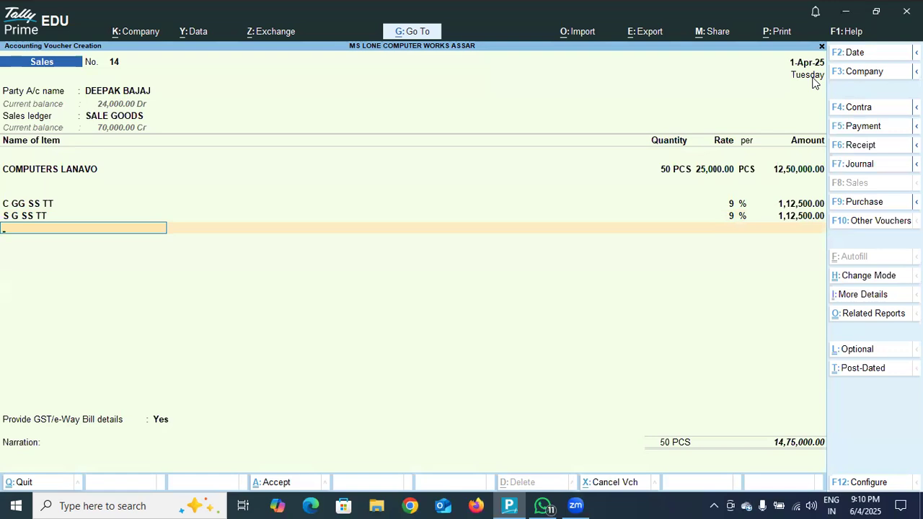
- Finish the ledger lines, keep GST/e-Way Bill details at Yes, and set Dispatch from to JAMMU and Ship to to ASSAR
key("Return")
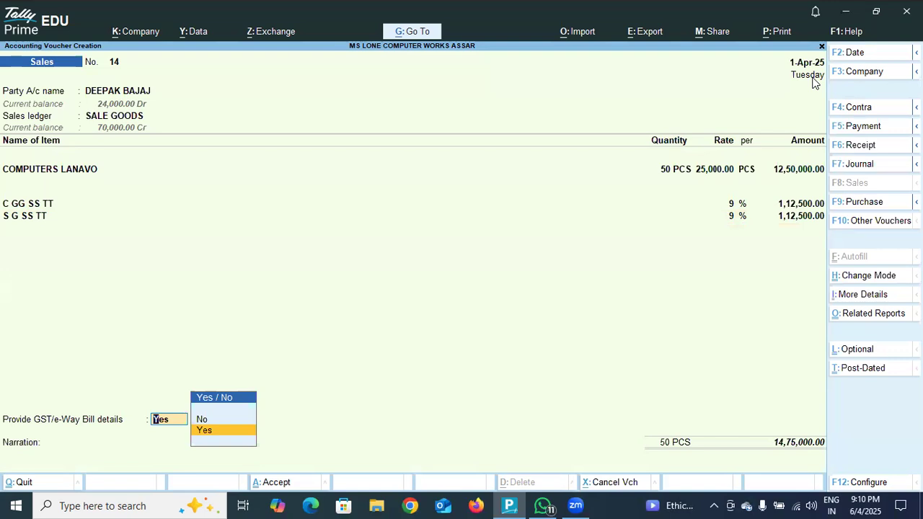
key("Return")
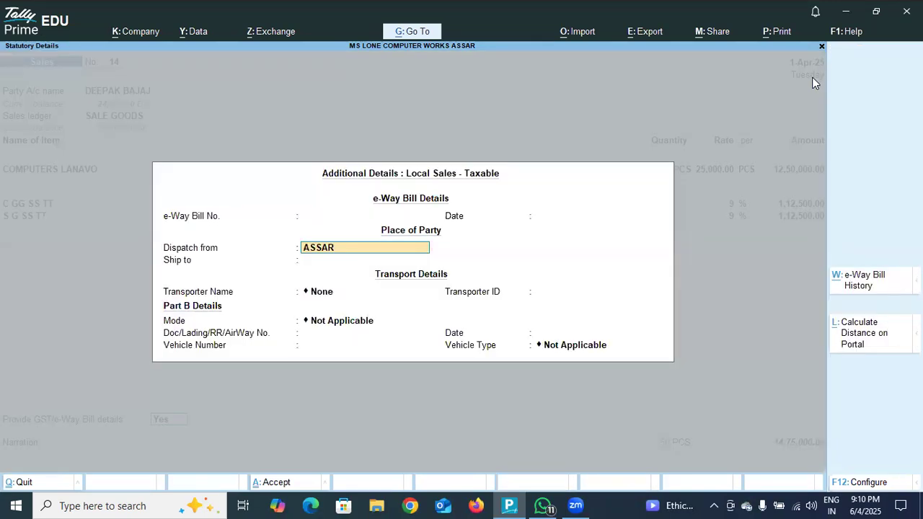
key("Return")
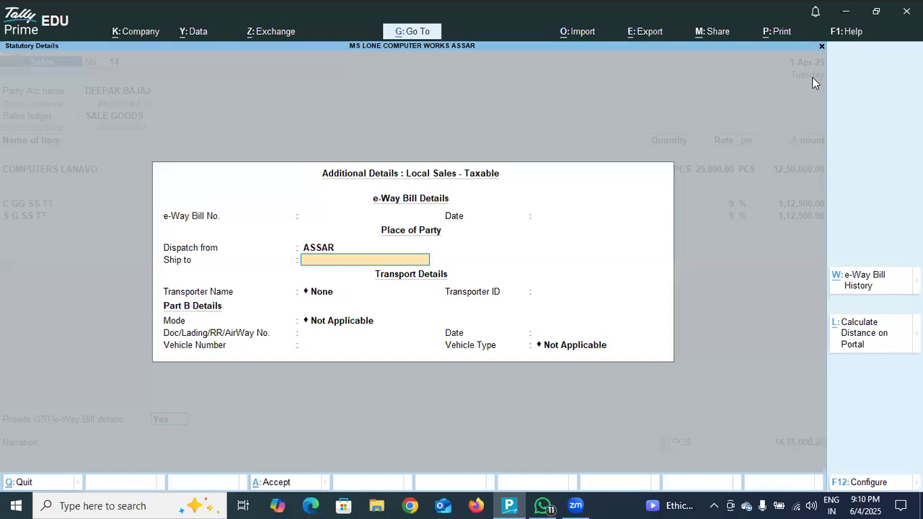
key("BackSpace")
type("JAMMU")
key("Return")
type("ASSAR")
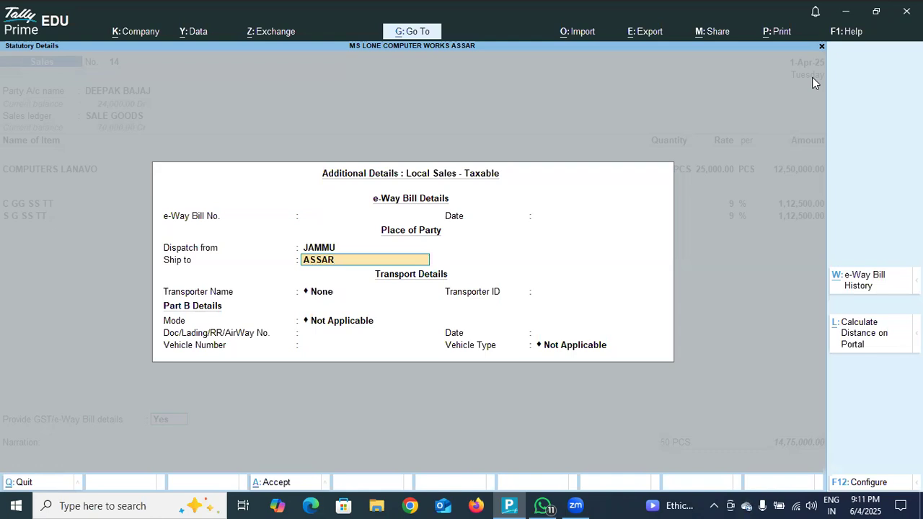
key("Return")
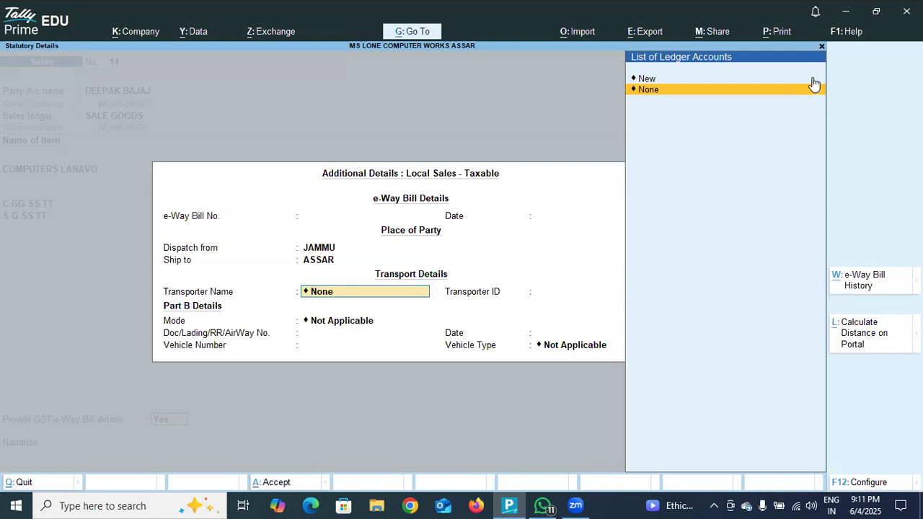
- Add a new transporter named S.2000 for the shipment and leave the transporter ID blank
left_click(646, 79)
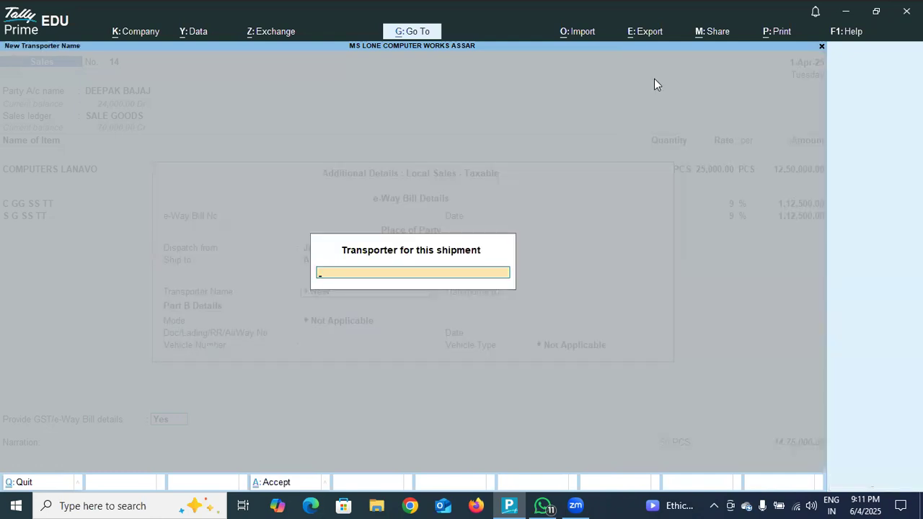
type("S.2000")
key("Return")
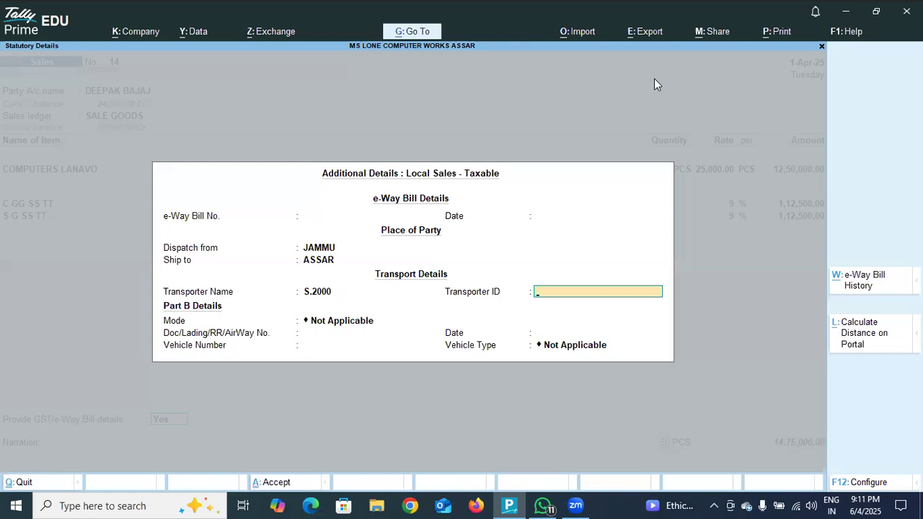
key("Return")
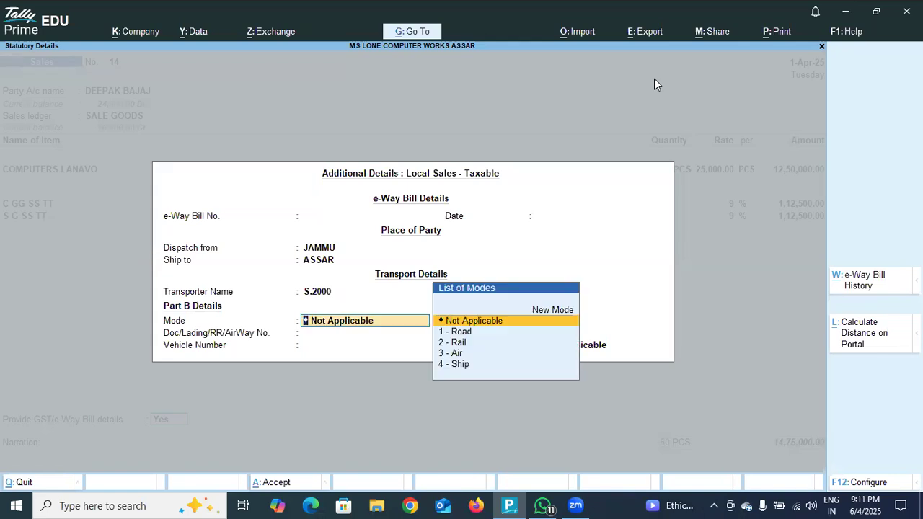
- Set the transport mode to 1 - Road, leave the vehicle number blank and choose R - Regular as the vehicle type
key("Down")
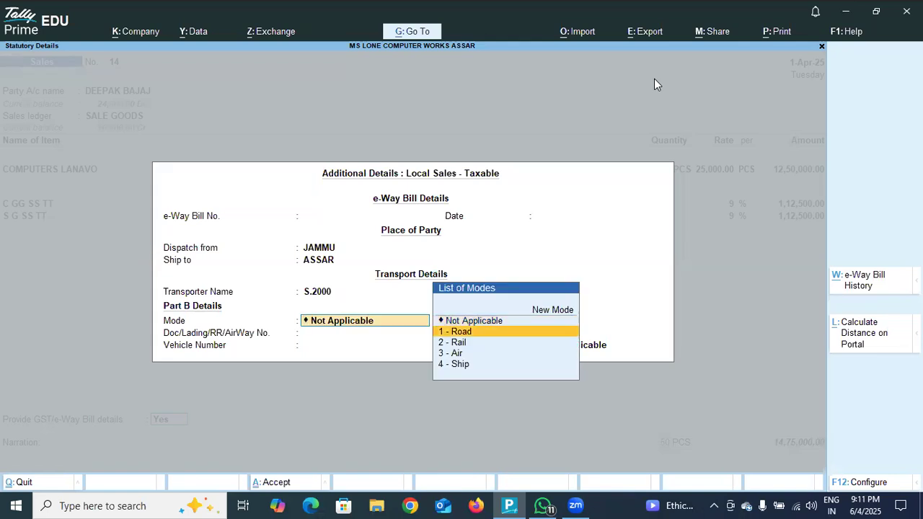
key("Return")
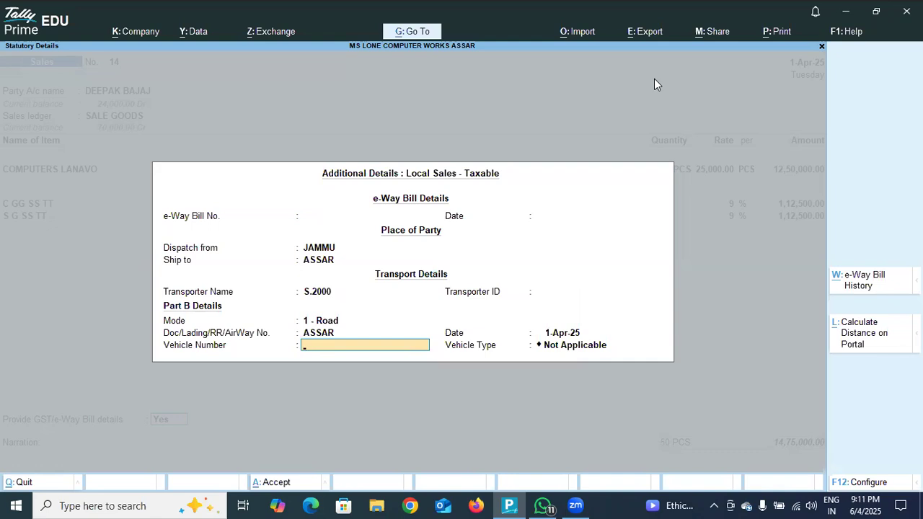
key("Return")
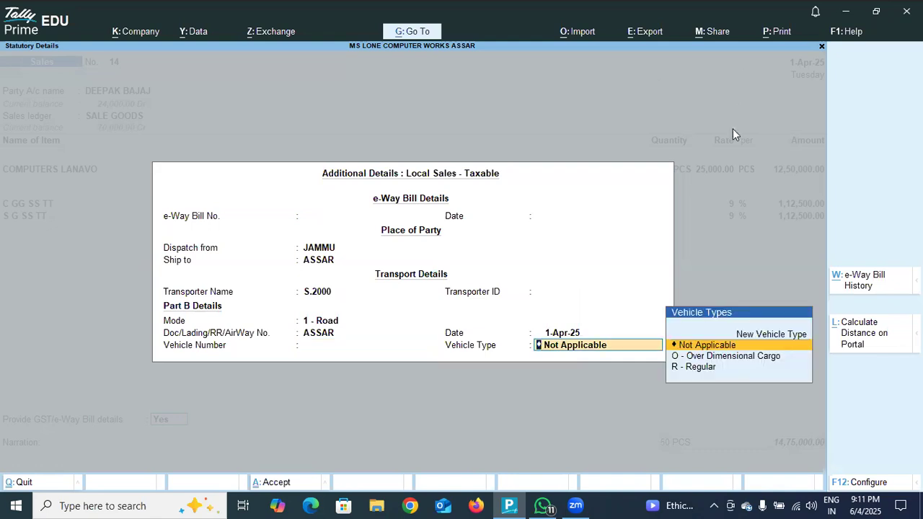
left_click(679, 368)
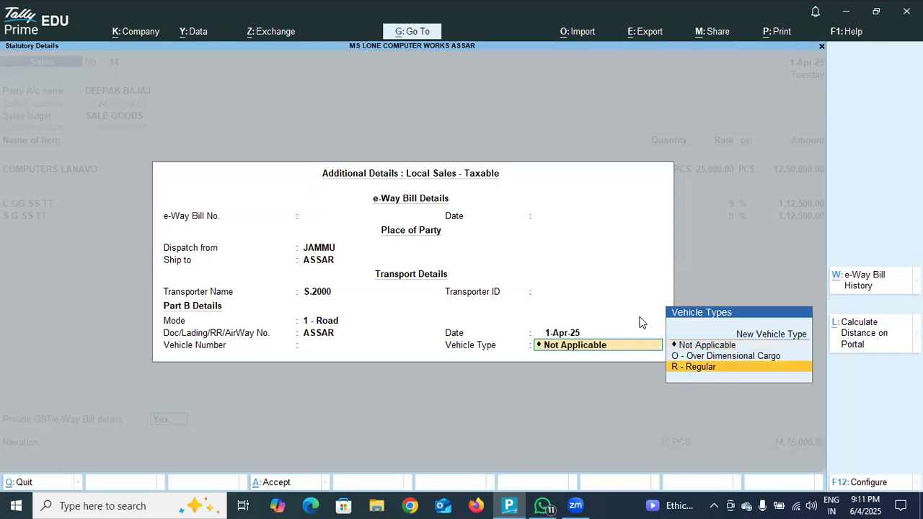
- Finish the transport details and record the party's bill as New Ref 14 with 30 days of credit for the full amount
key("Return")
key("Return")
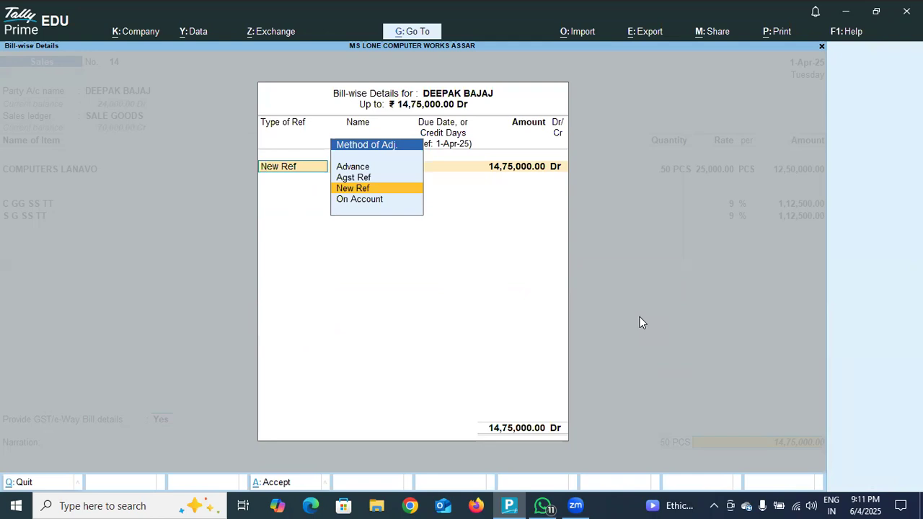
key("Return")
key("Return")
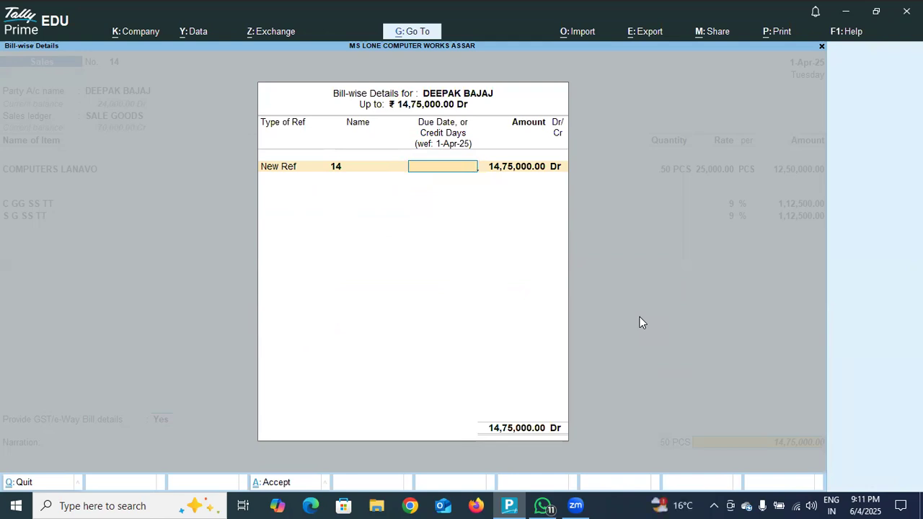
type("30")
key("Return")
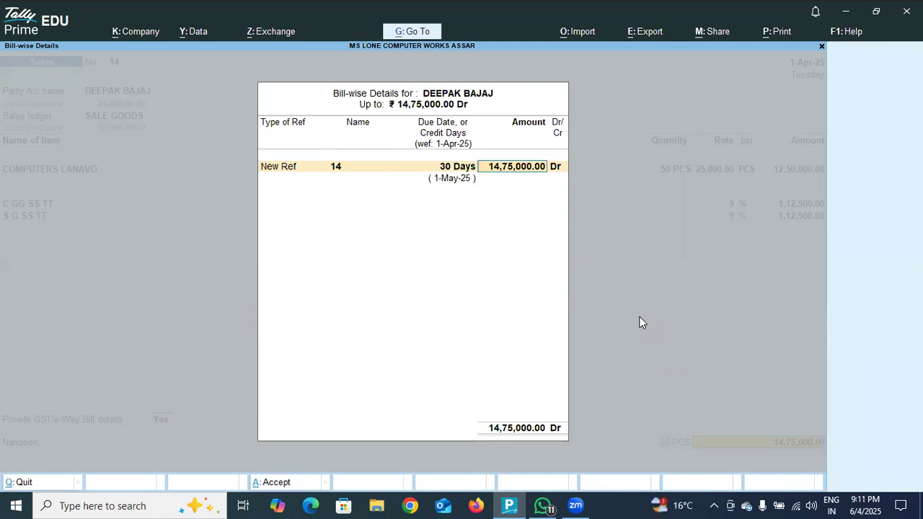
key("Return")
key("Return")
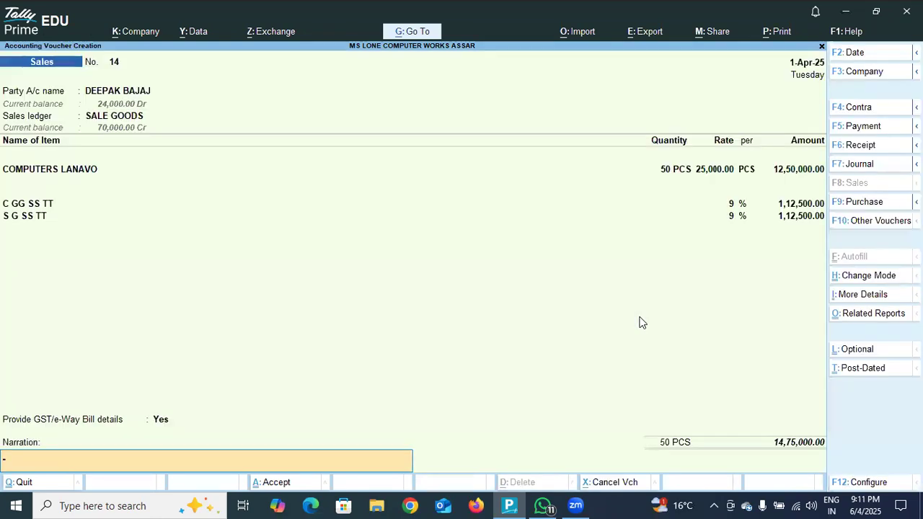
- Write a narration stating that goods are sold to the party in cash, including the party's name
type("SALES")
key("BackSpace")
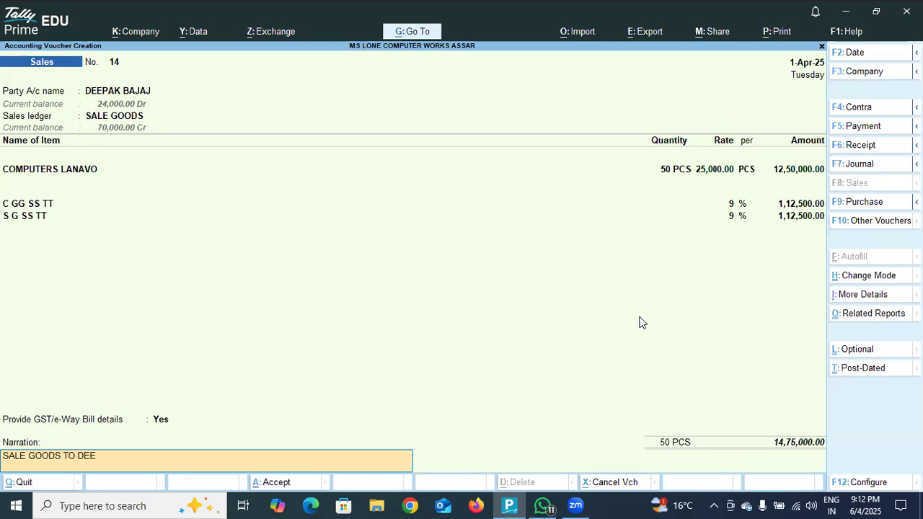
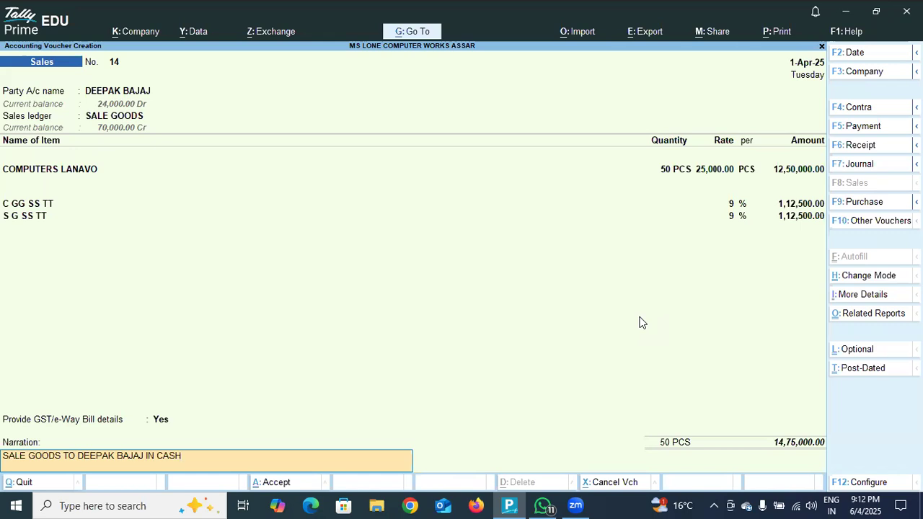
- Save the sales voucher and agree to send its details for e-Way Bill generation
key("Return")
key("Return")
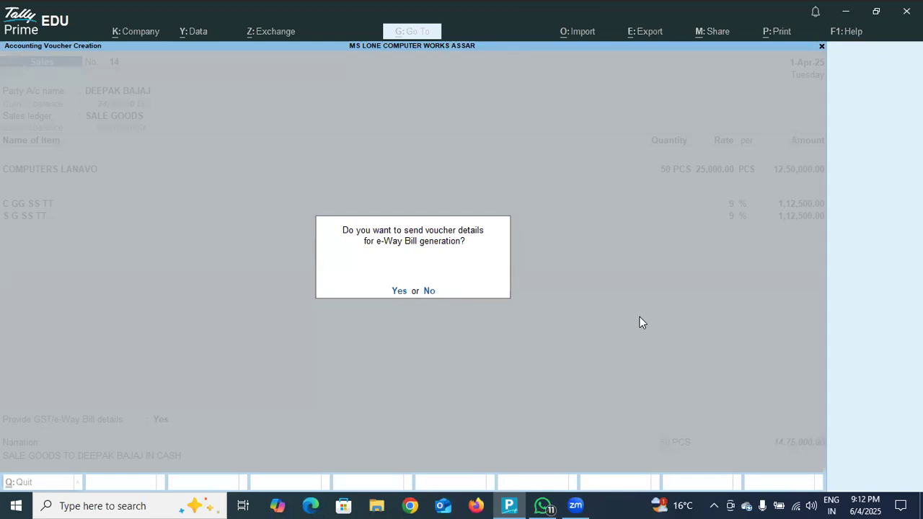
key("Return")
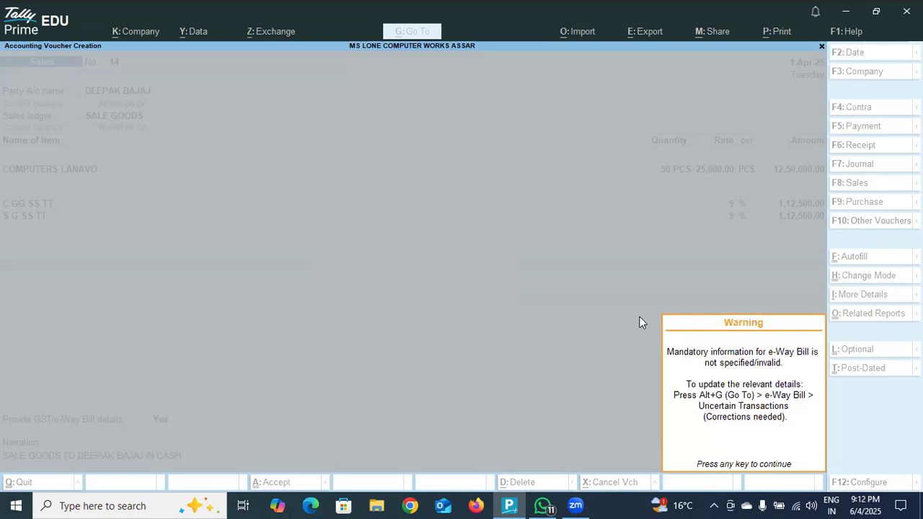
key("Return")
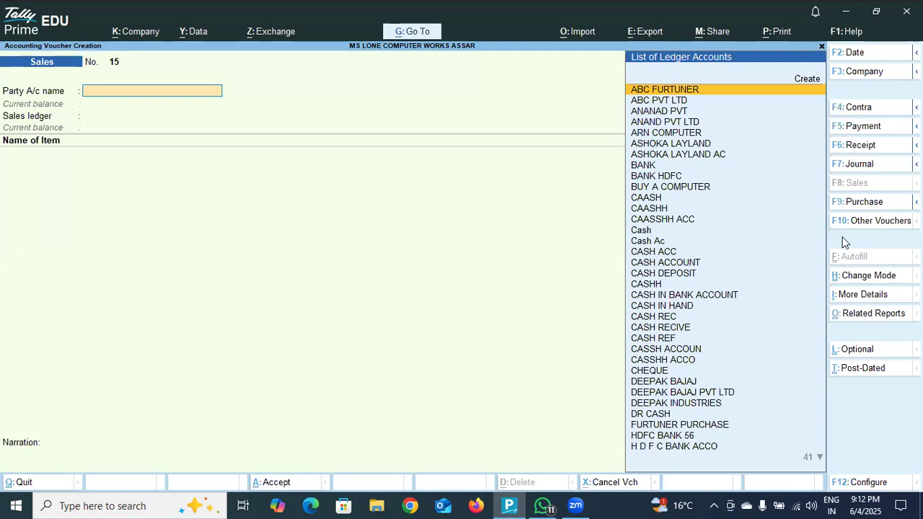
- Start a purchase voucher with supplier invoice number 07 dated 1-Apr-25 and choose Cash as the party account
left_click(862, 202)
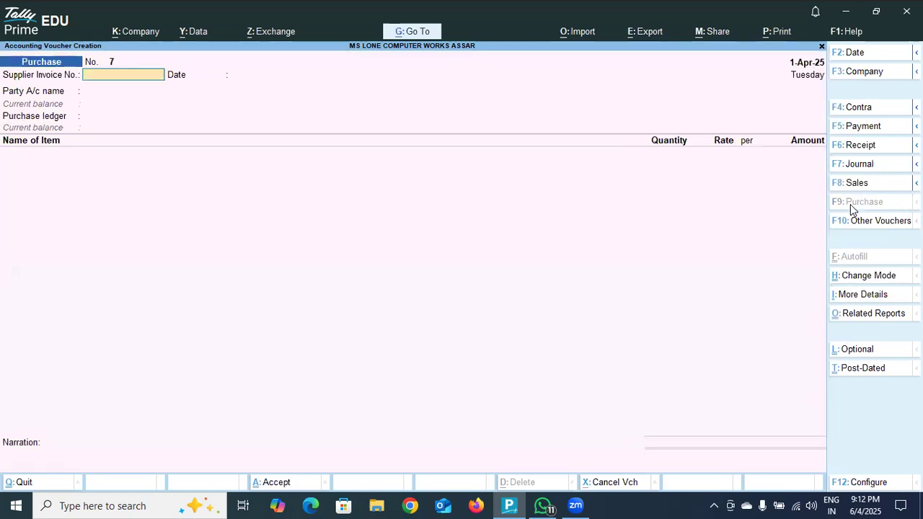
type("07")
key("Return")
key("Return")
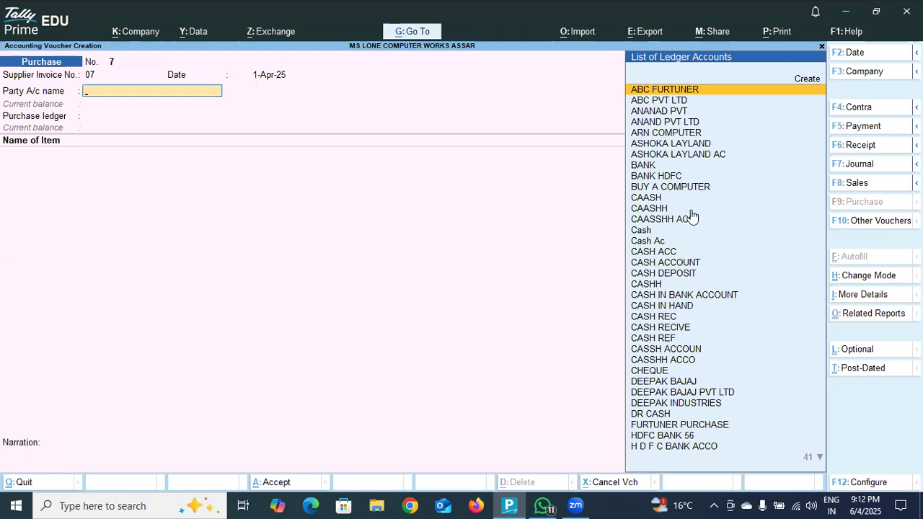
left_click(651, 231)
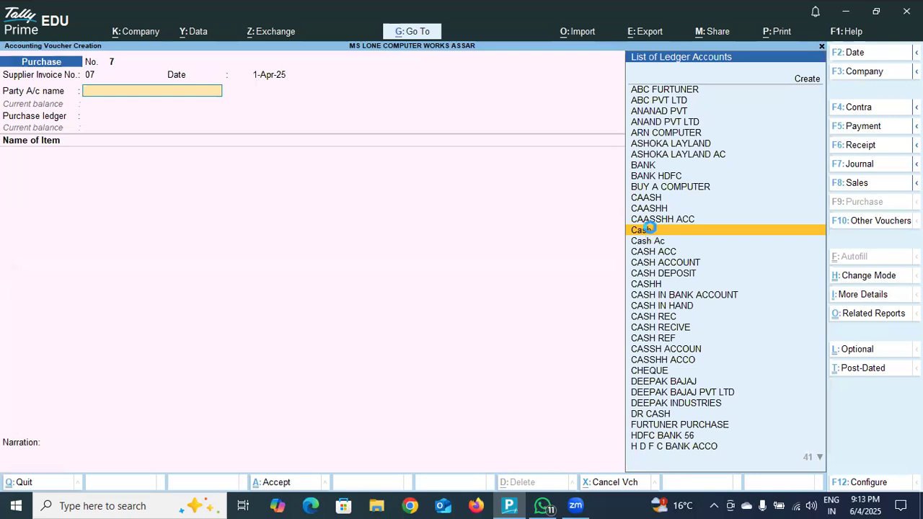
left_click(651, 229)
- Enter receipt note number 07 dated 1-Apr-25 and receipt document number 26353 in the receipt details
type("07")
key("Return")
key("Return")
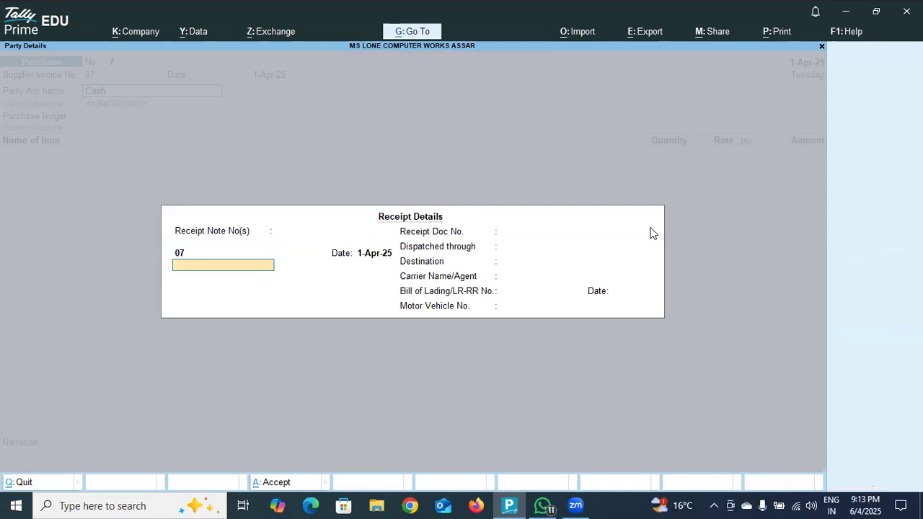
key("Return")
type("26353")
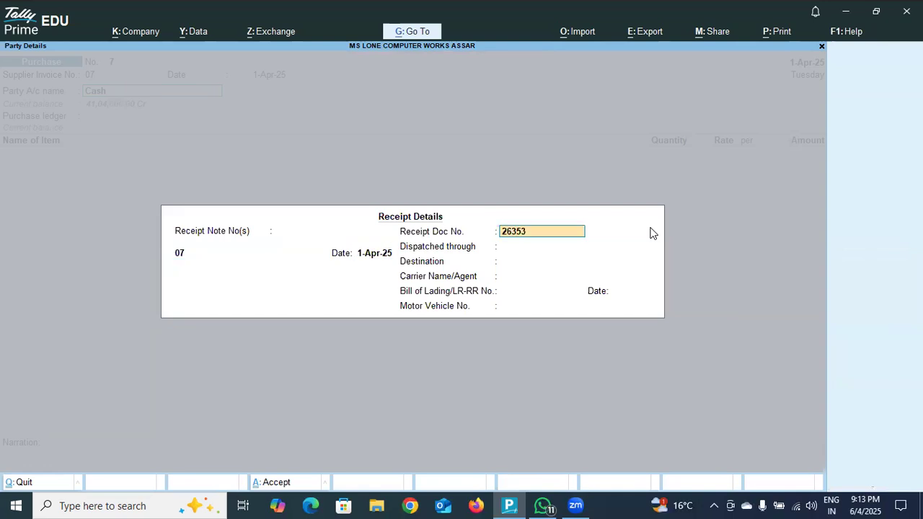
key("Return")
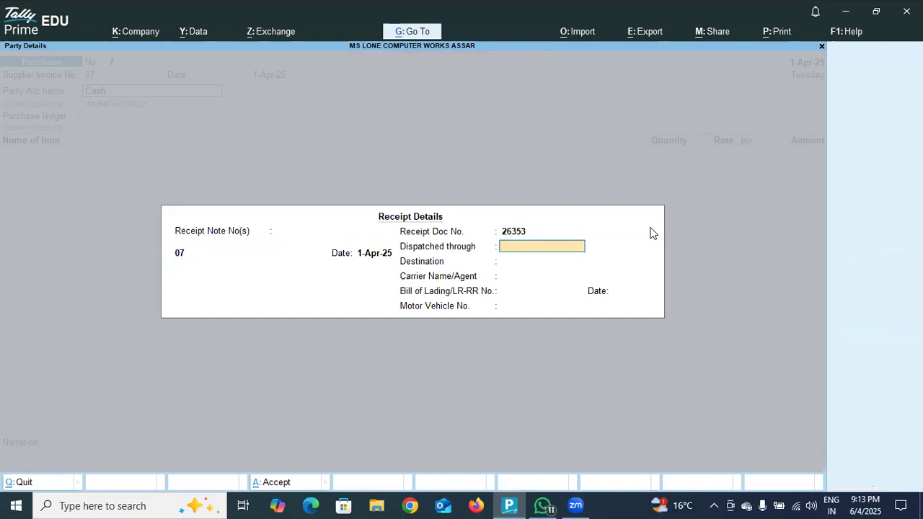
- Set Dispatched through to INDICA COMPUTER and the destination to JAMMU in the receipt details
type("JAMMU")
key("Return")
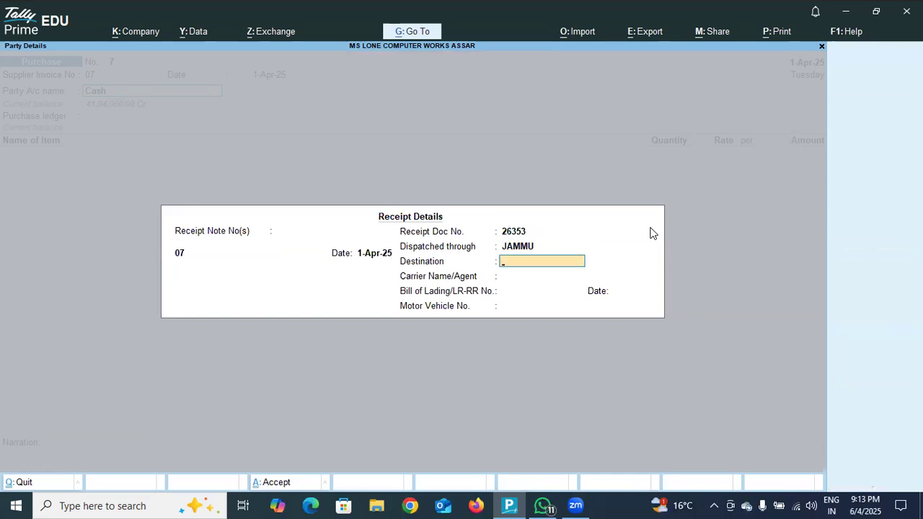
key("BackSpace")
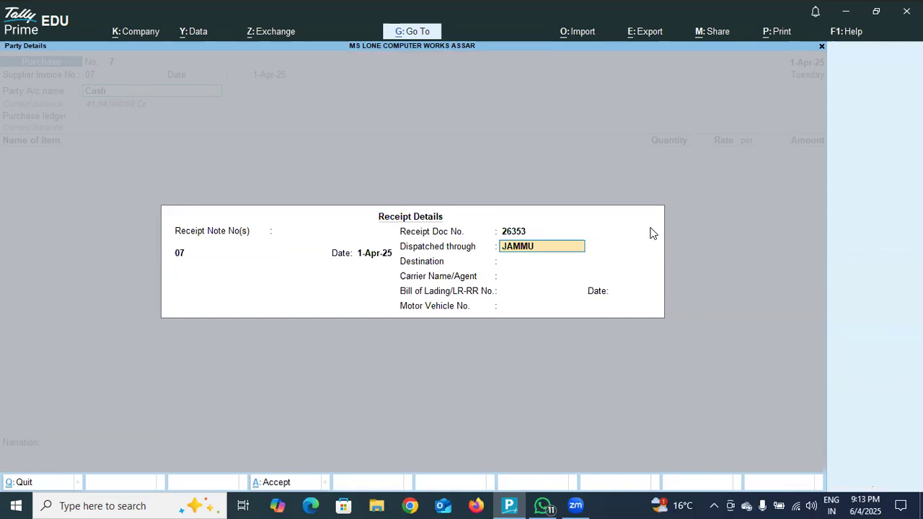
type("INDICA COMPUTER,")
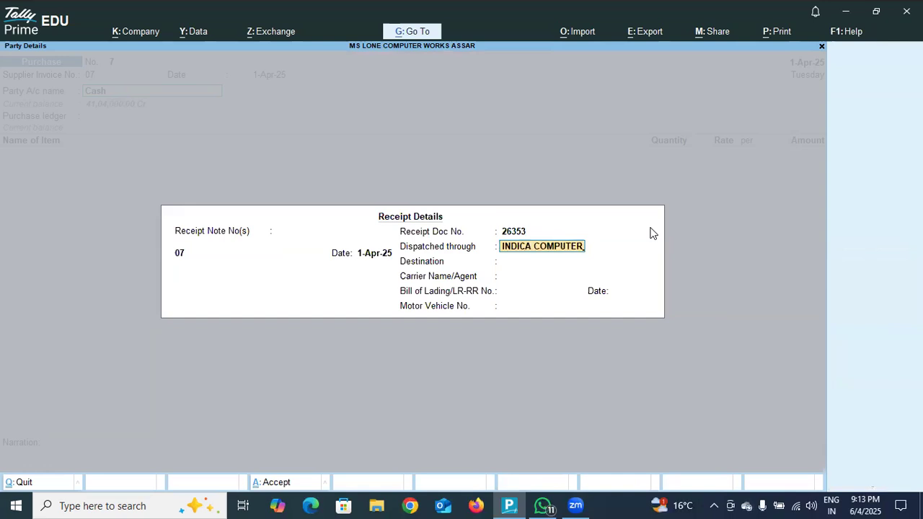
key("Return")
type("JAMMU")
key("Return")
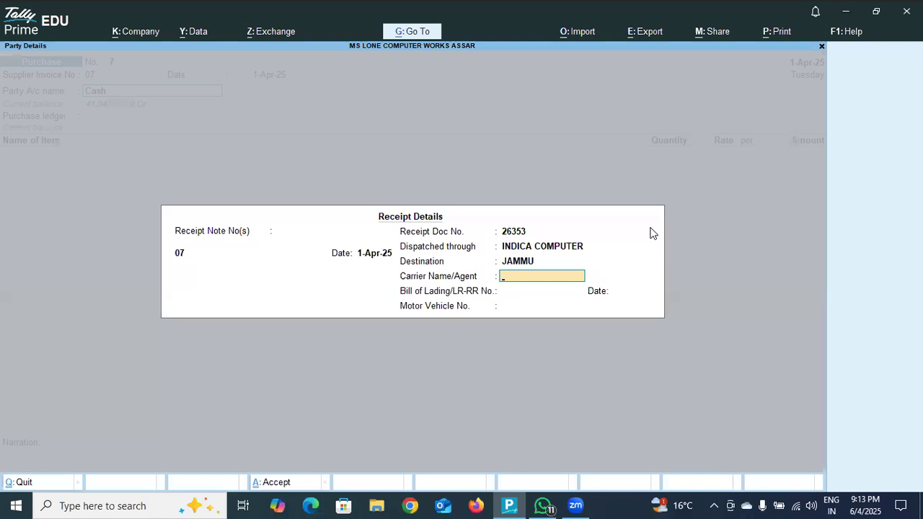
- Enter the carrier agent's name, set the bill of lading number to ASSAR and leave the motor vehicle number blank
type("MANPREET")
key("Return")
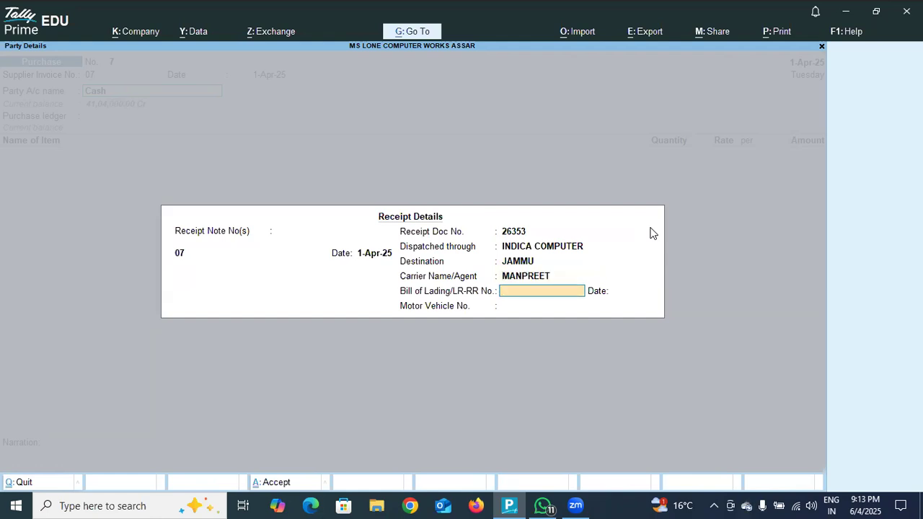
type("ASSAR")
key("Return")
key("Return")
key("Return")
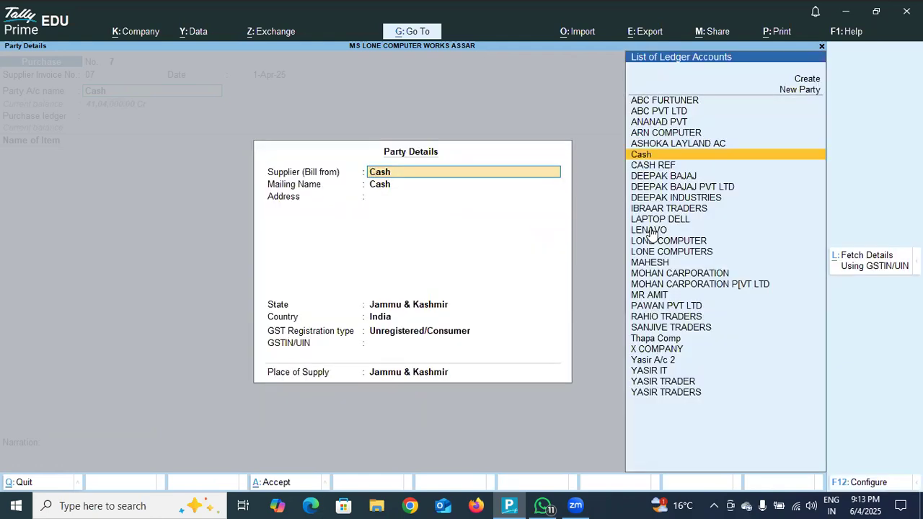
- Set the supplier to CASH REF, keep Jammu & Kashmir and Regular registration, leave GSTIN blank and choose Himachal Pradesh as place of supply
key("Down")
key("Return")
key("Return")
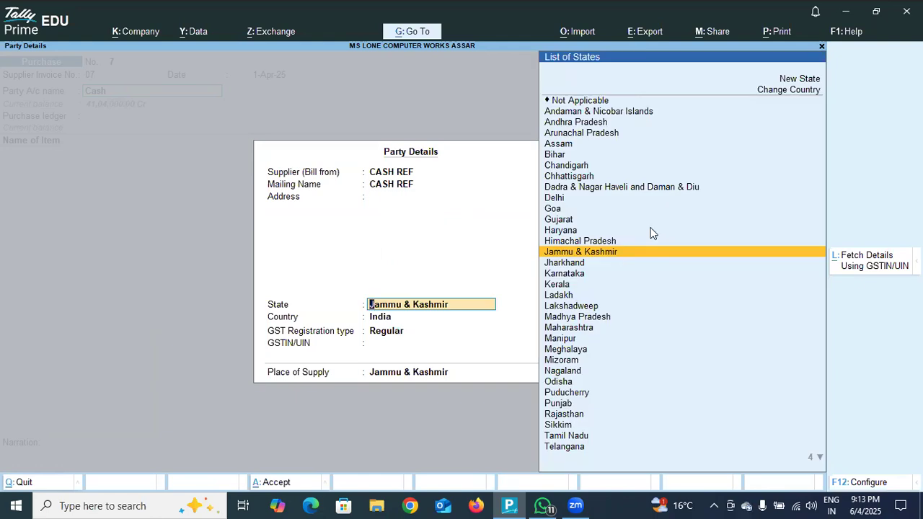
key("Return")
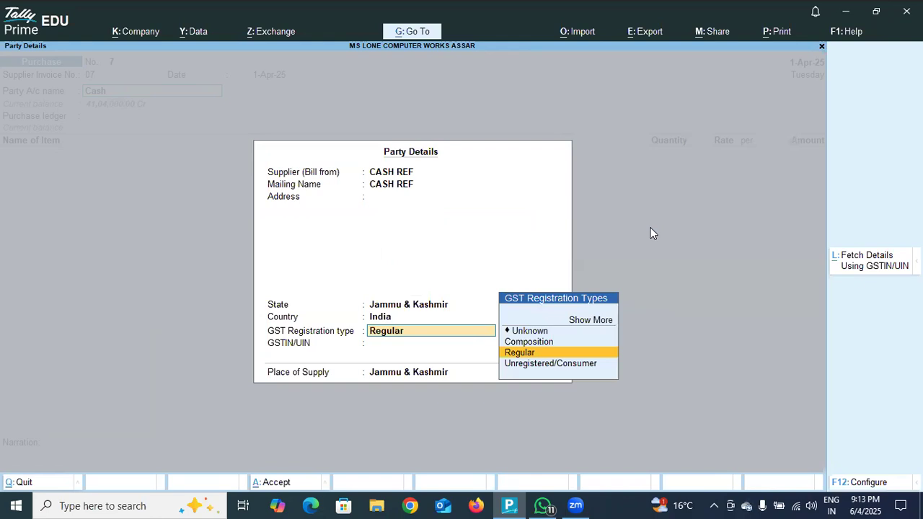
key("Return")
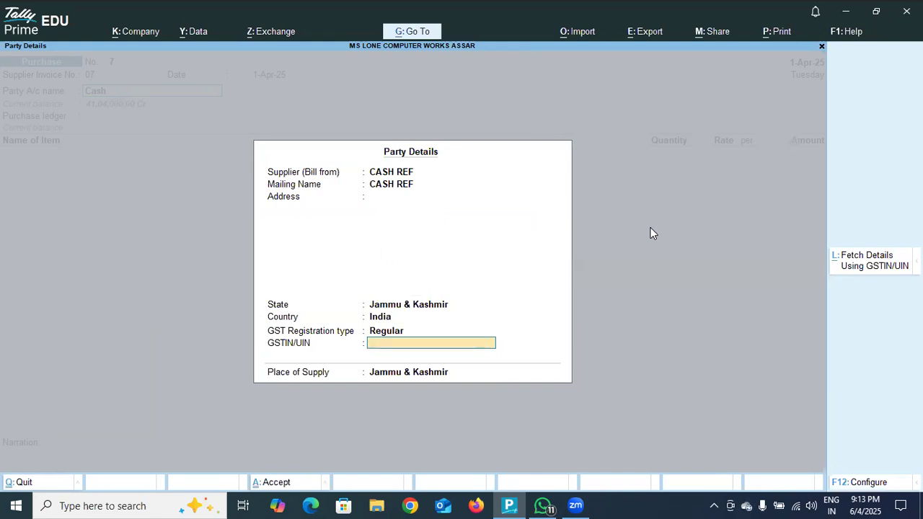
key("Return")
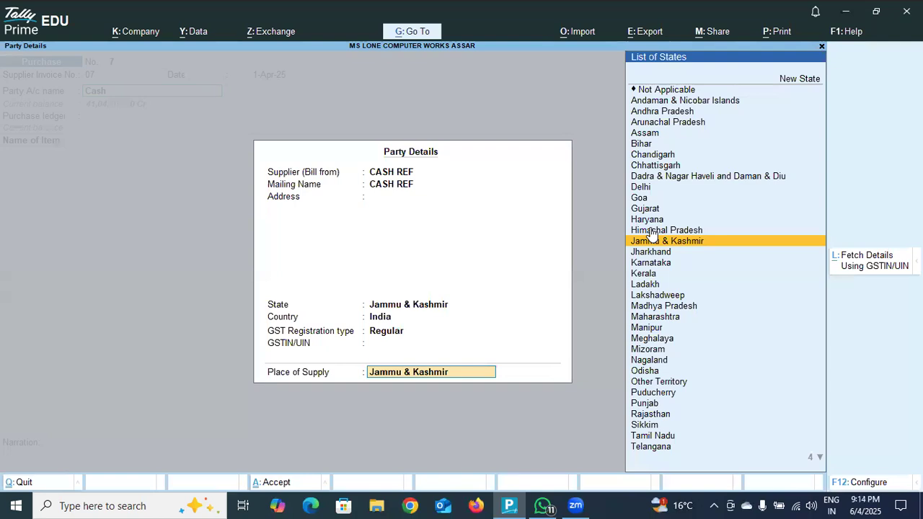
key("Up")
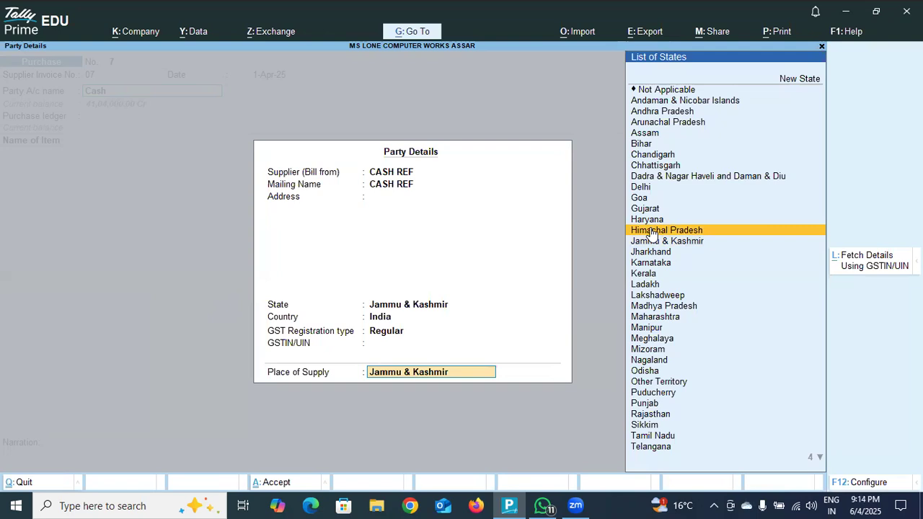
key("Return")
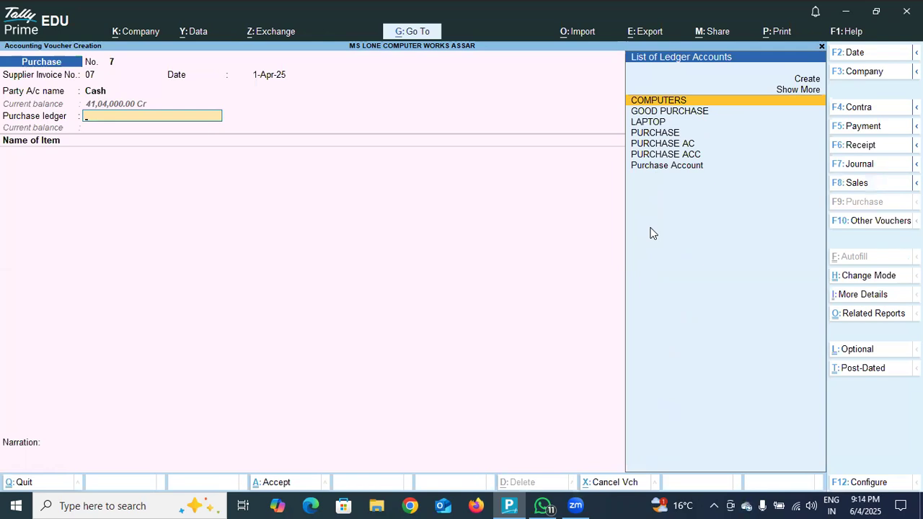
- Choose PURCHASE AC as the purchase ledger and add the stock item LAPTOP at the DODA location
left_click(656, 148)
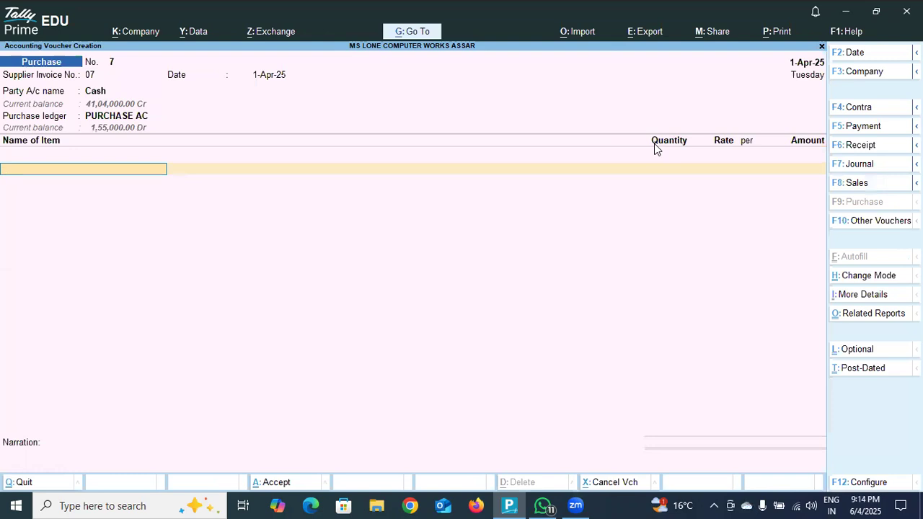
key("Return")
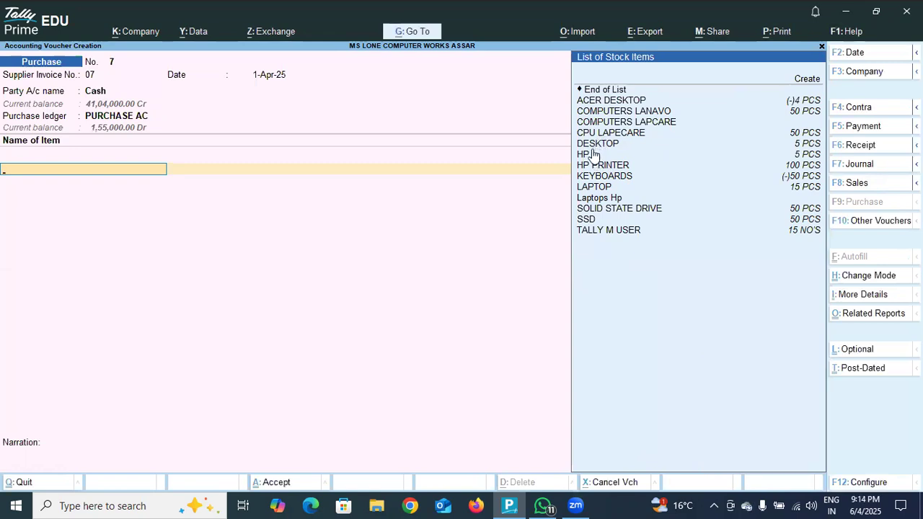
left_click(595, 189)
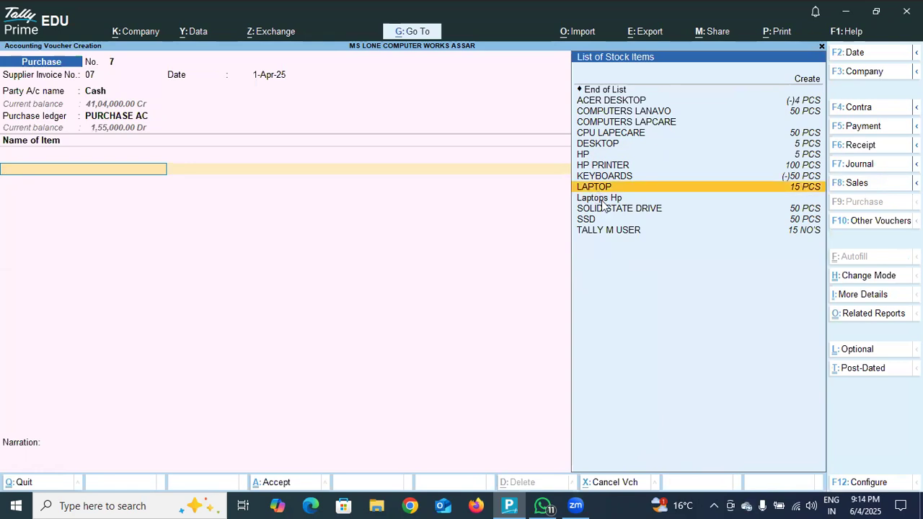
key("Return")
key("Return")
key("Return")
key("BackSpace")
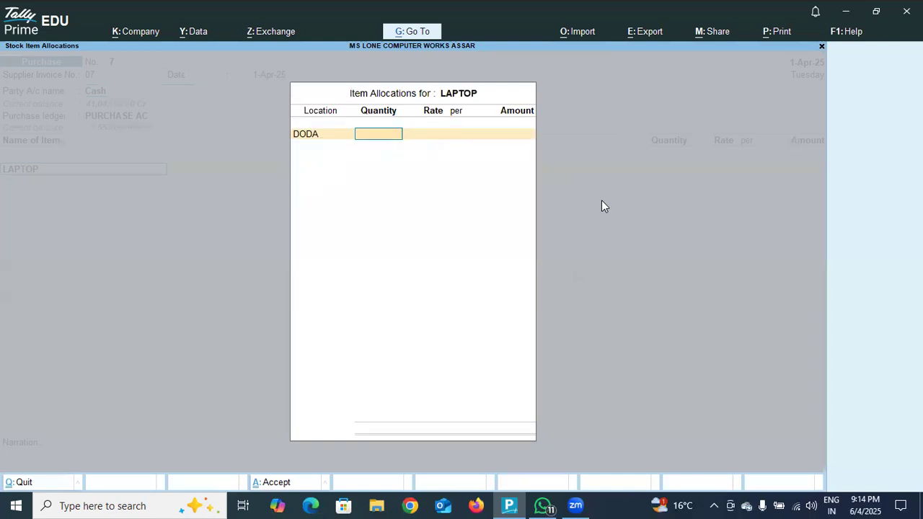
- Allocate 25 PCS of LAPTOP at a rate of 26,000.00 per PCS and finish the item list
type("25")
key("Return")
key("Return")
key("Return")
key("Return")
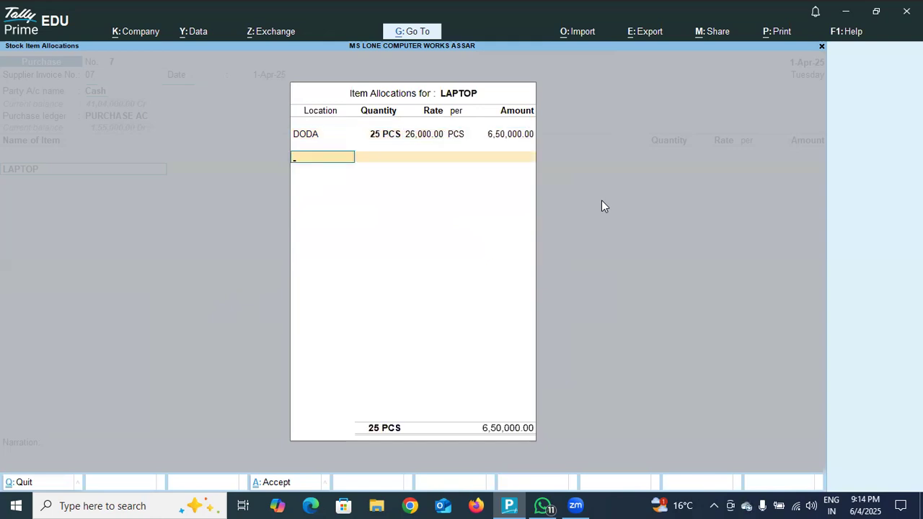
key("Return")
key("Return")
key("Return")
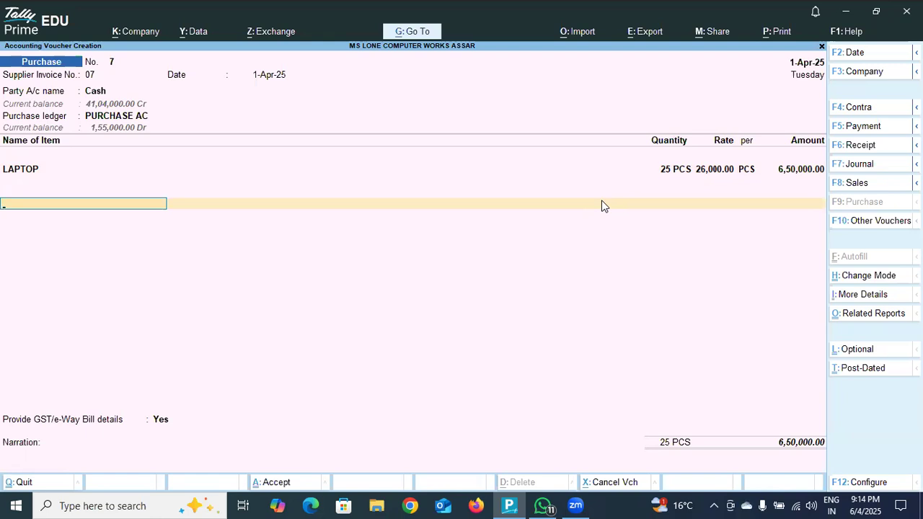
- Start creating an additional ledger from the purchase voucher, name it IIGST and leave its alias blank
type("H")
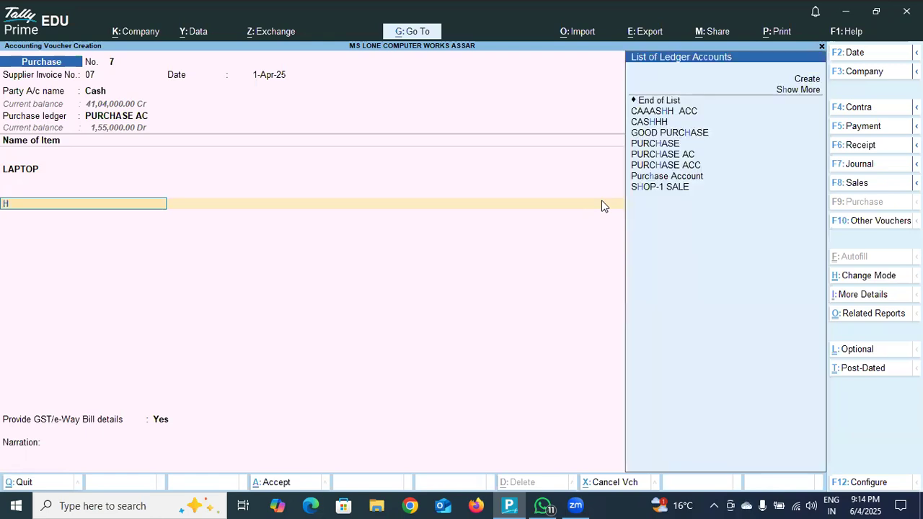
left_click(805, 80)
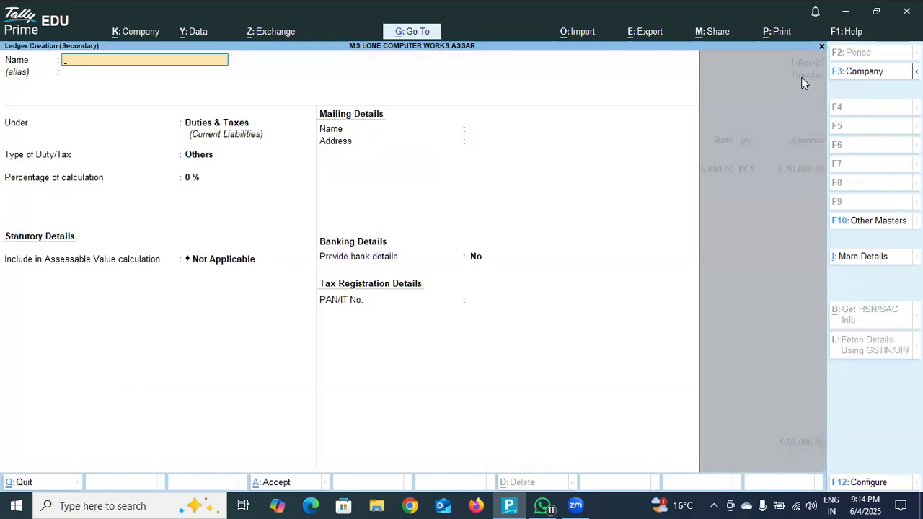
type("IGST")
key("Return")
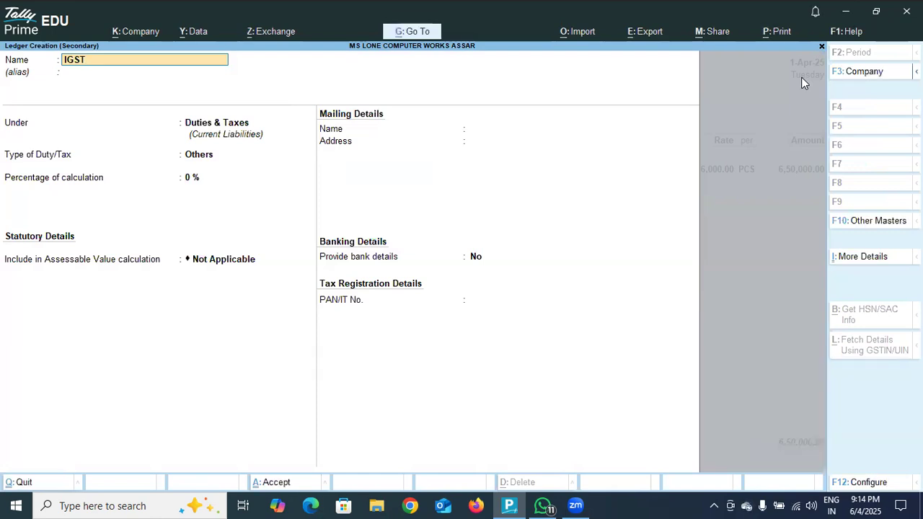
type("IGST")
key("Return")
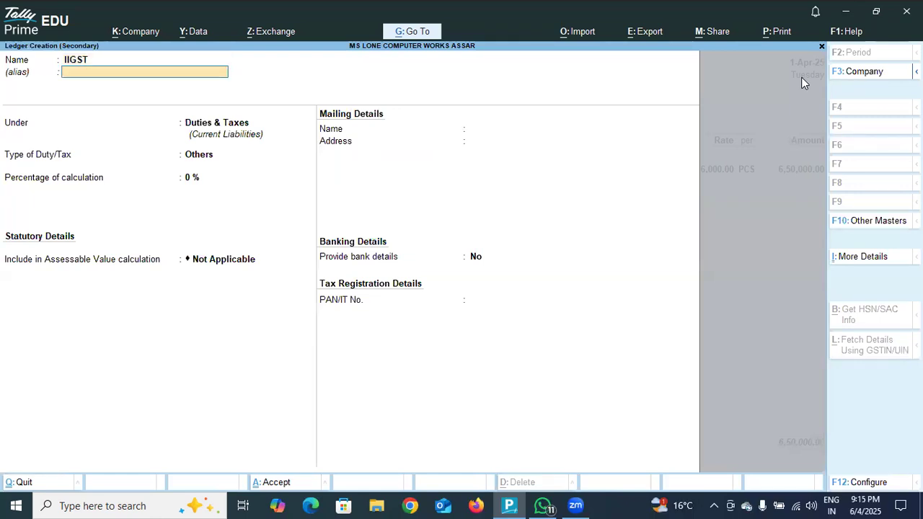
key("Return")
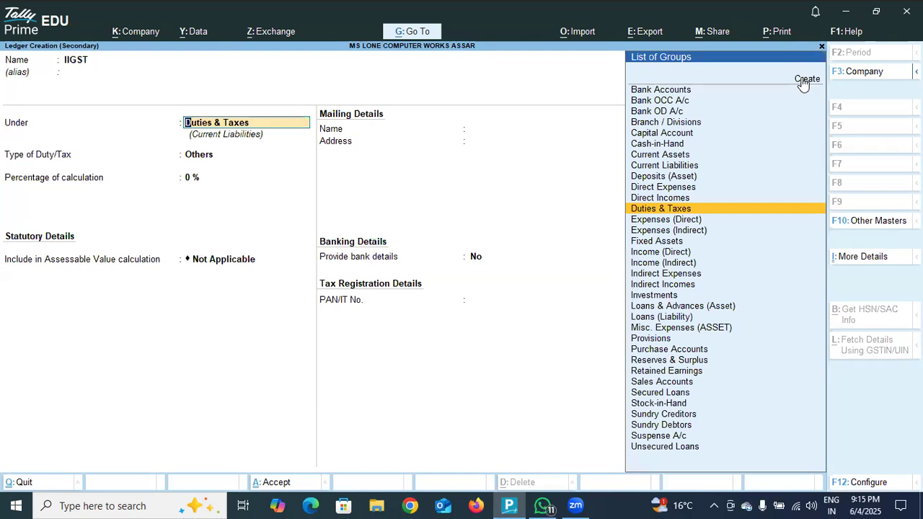
- Keep the ledger under Duties & Taxes, set duty type GST, tax type IGST and 18 % calculation, and save it
key("Return")
key("Up")
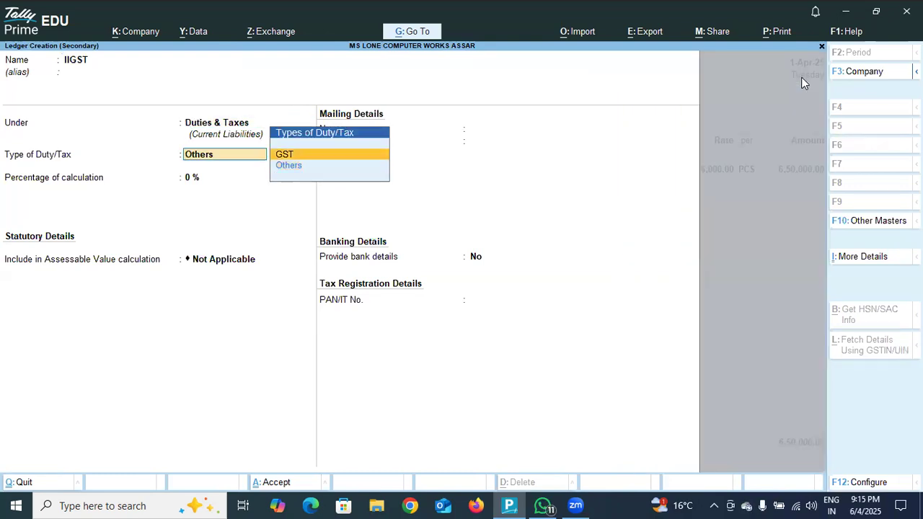
key("Return")
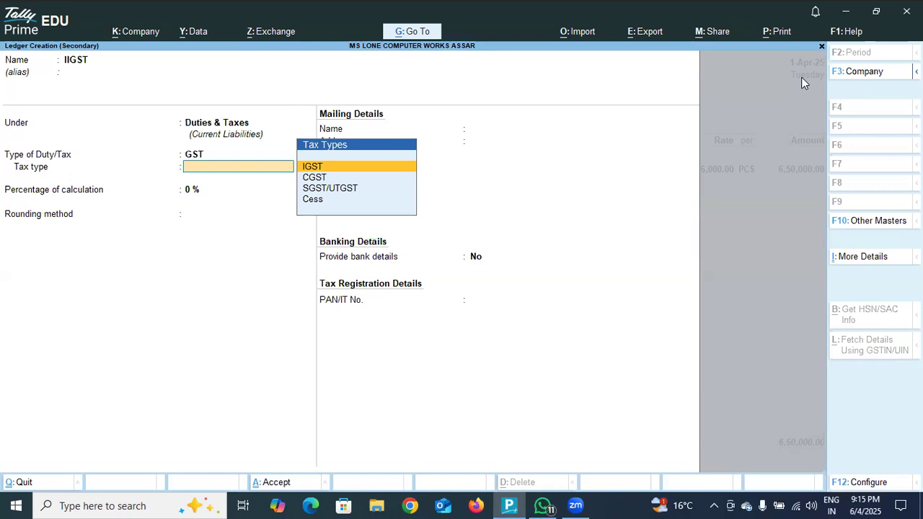
key("Return")
type("18")
key("Return")
key("Return")
key("Return")
key("Return")
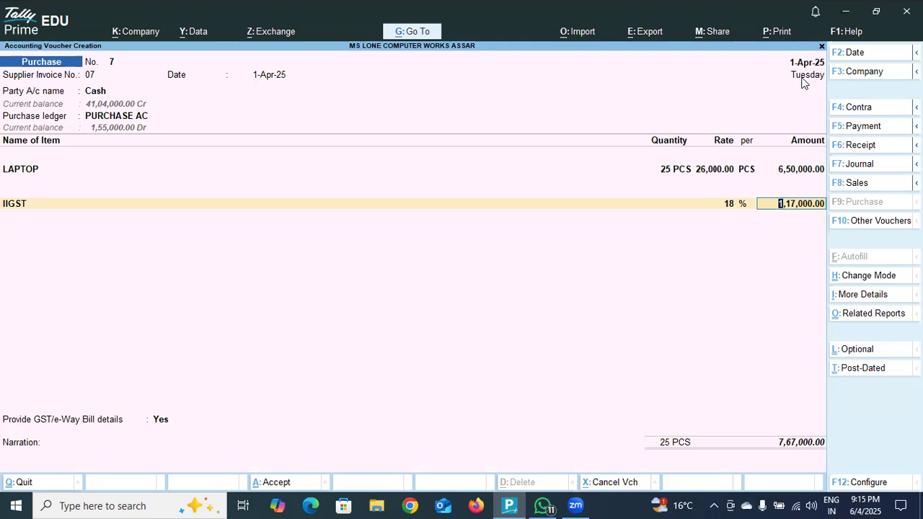
- Accept the IIGST line, finish the ledger list and set Provide GST/e-Way Bill details to No
key("Return")
key("Return")
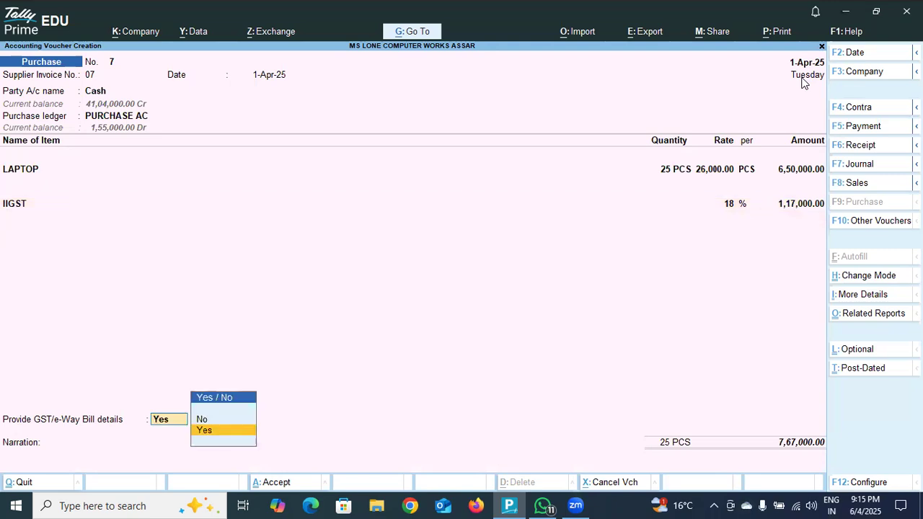
key("Up")
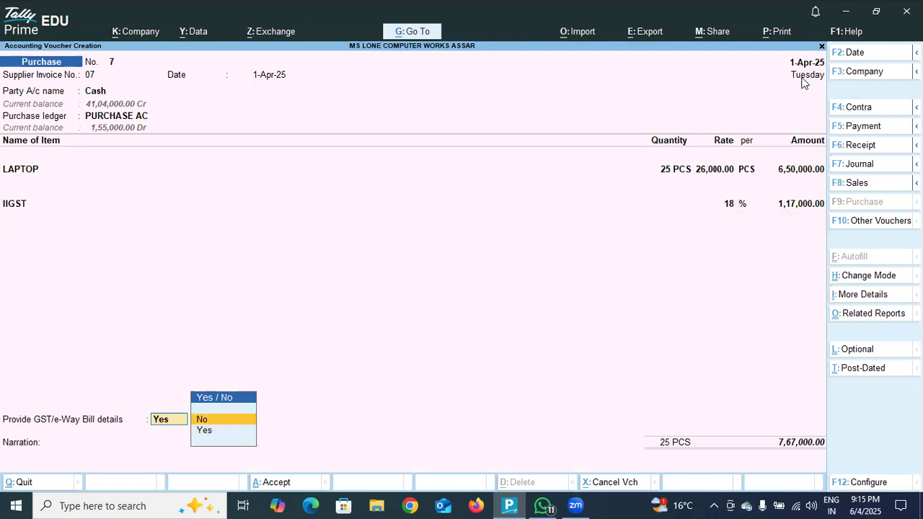
key("Return")
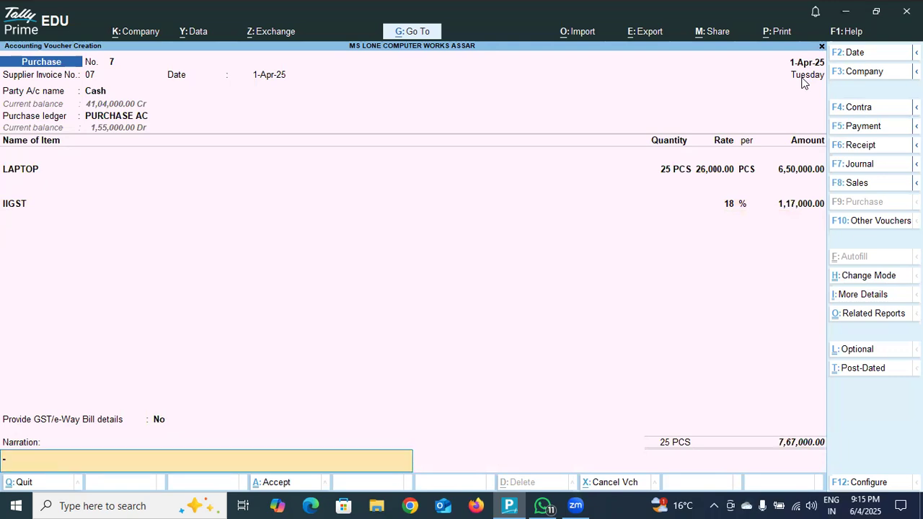
- Enter the narration PURCHASE GOODS IN CASH and save the purchase voucher
type("PURCHASE \\GOODS")
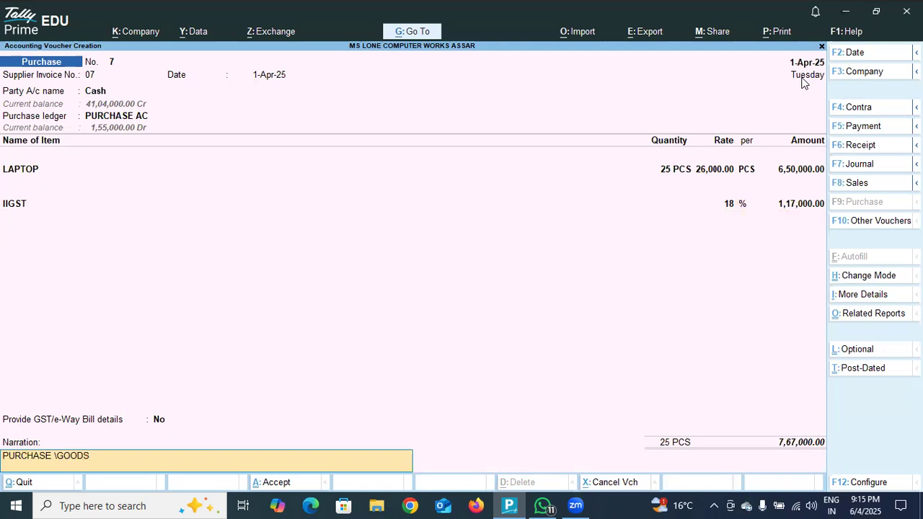
key("BackSpace")
key("BackSpace")
key("BackSpace")
key("BackSpace")
type("GP")
type("OODS")
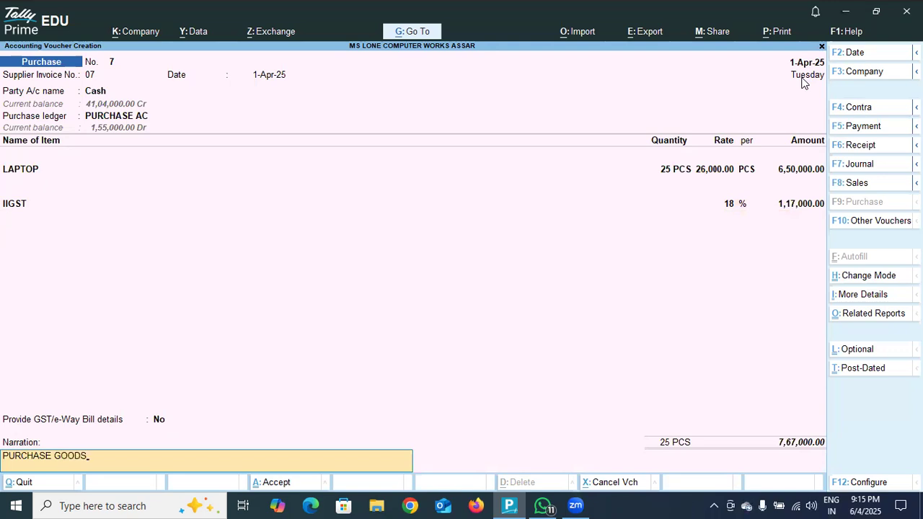
type(" IN CASH")
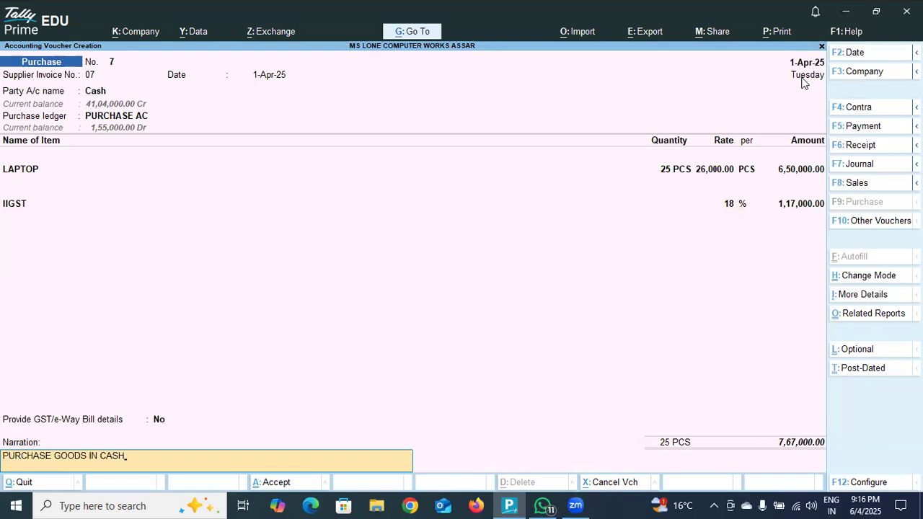
key("Return")
key("Return")
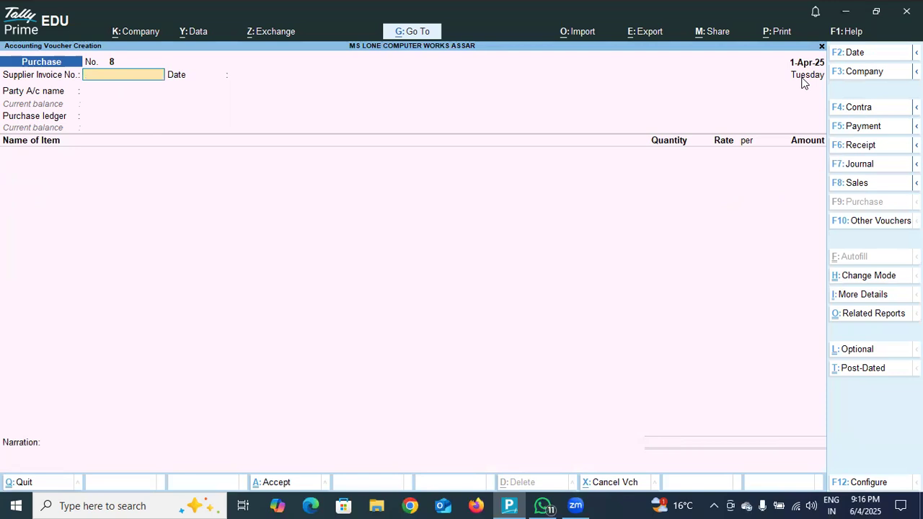
- Begin the next purchase voucher with supplier invoice number 08 dated 1-Apr-25 and party Cash, leaving all receipt details blank
type("8")
key("Return")
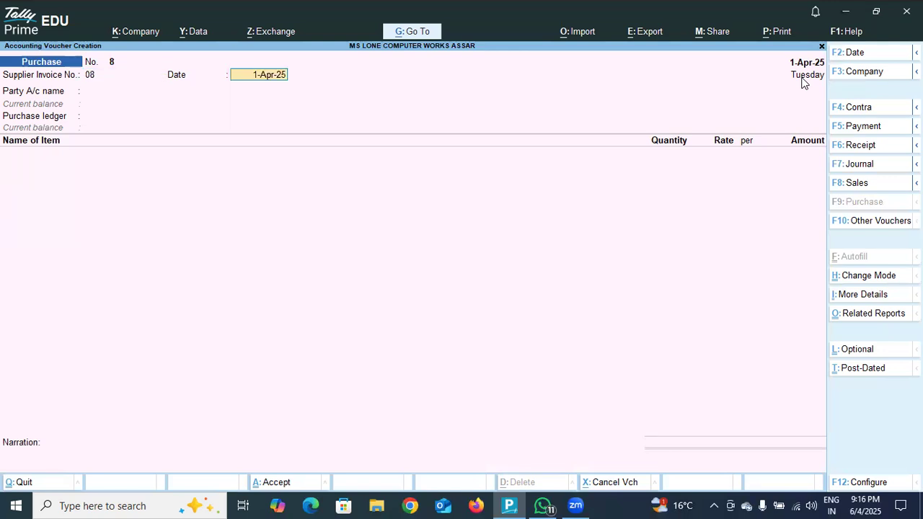
key("Return")
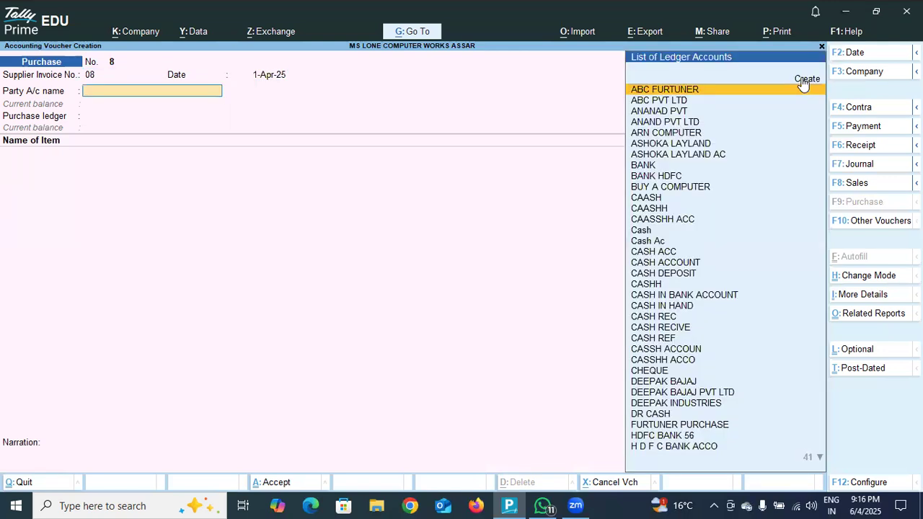
left_click(653, 230)
key("Return")
key("Return")
key("Return")
key("Return")
key("Return")
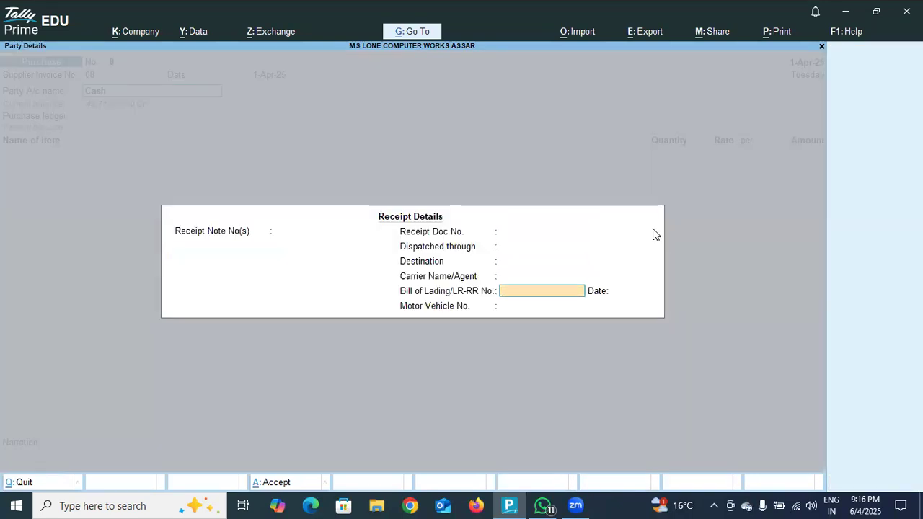
key("Return")
key("Return")
- Keep supplier Cash in Jammu & Kashmir, set registration to Regular, enter the GSTIN and choose Delhi as place of supply
key("Return")
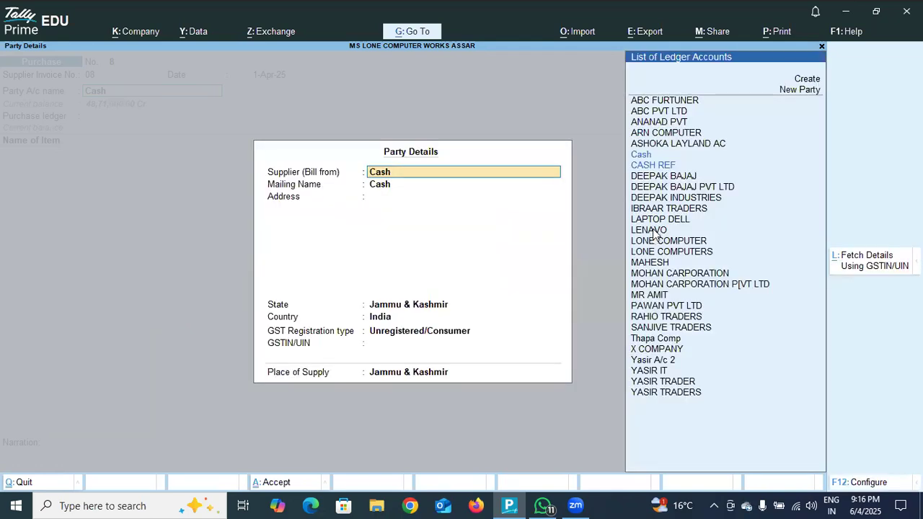
key("Return")
key("Return")
key("Return")
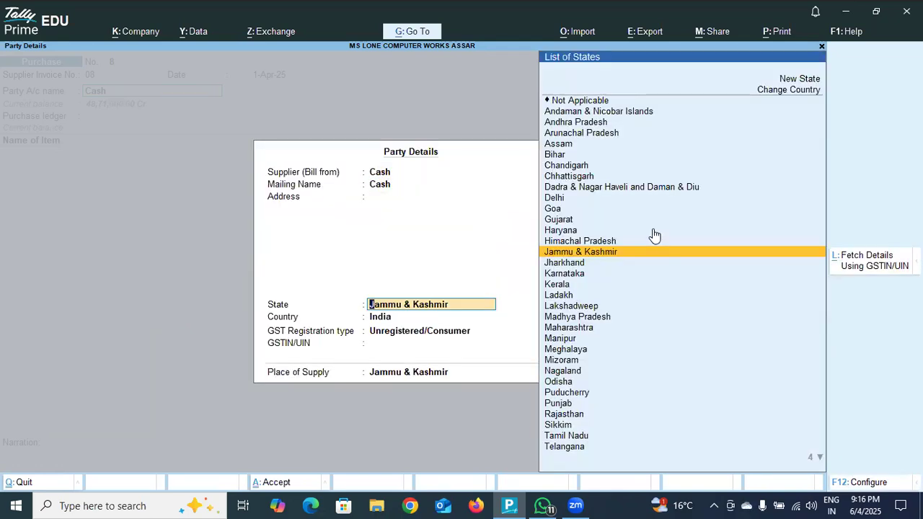
key("Return")
key("Up")
key("Return")
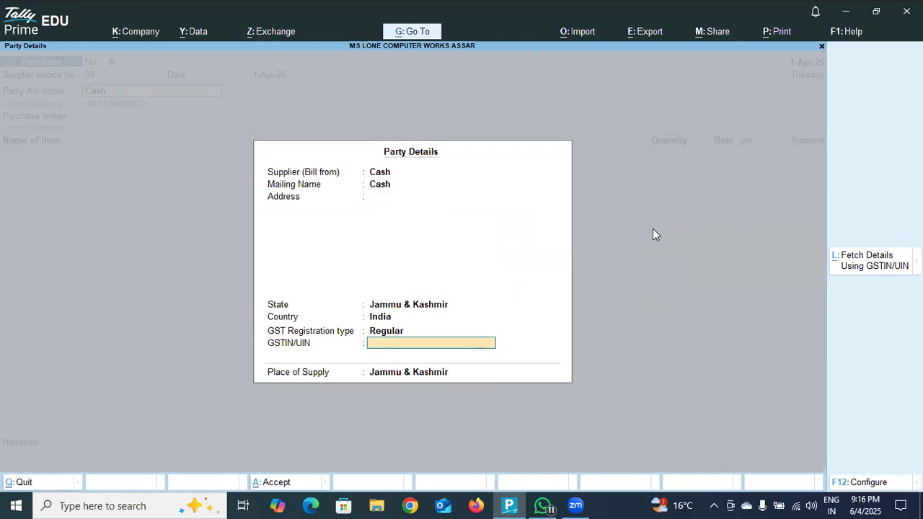
type("JK020020")
key("Return")
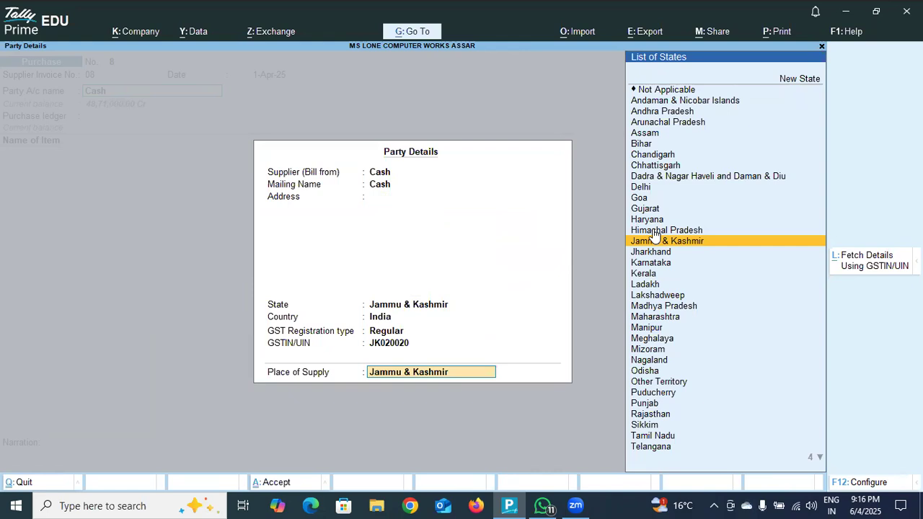
left_click(636, 187)
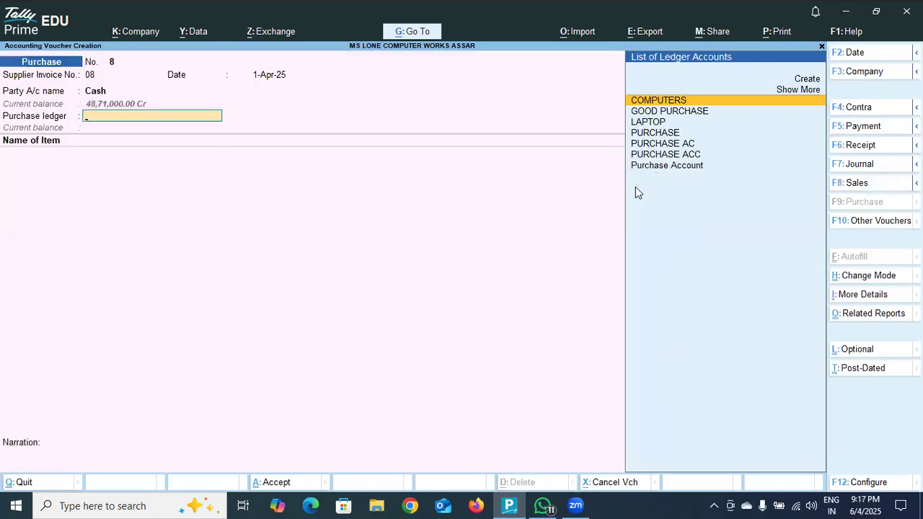
- Choose PURCHASE AC as the purchase ledger and add the stock item DESKTOP at the DODA location
left_click(652, 146)
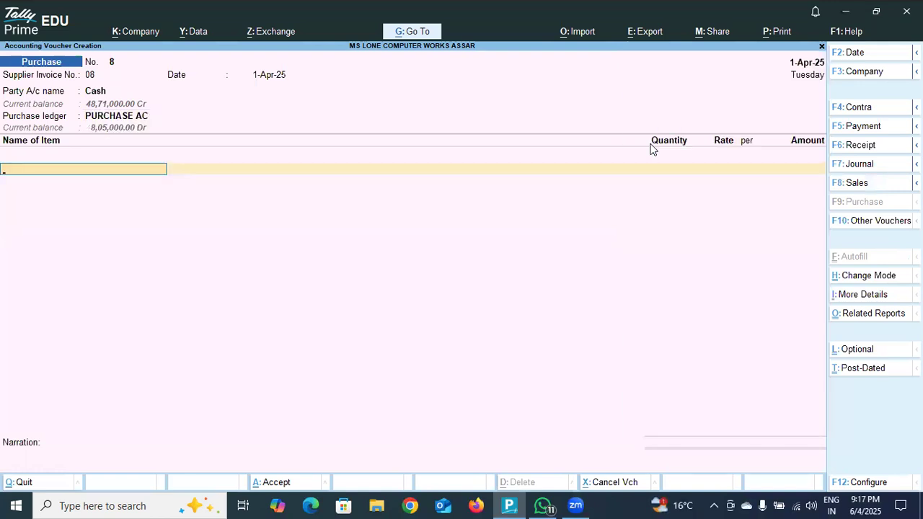
type("DES")
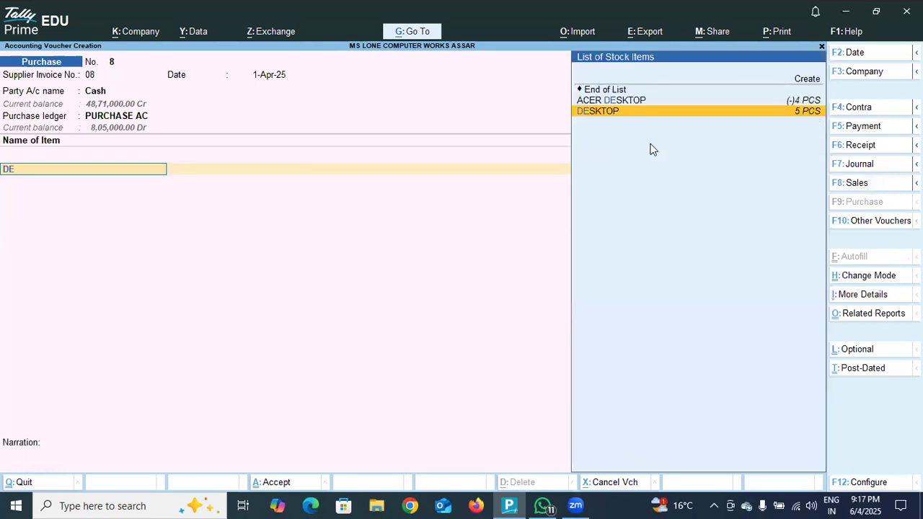
left_click(683, 111)
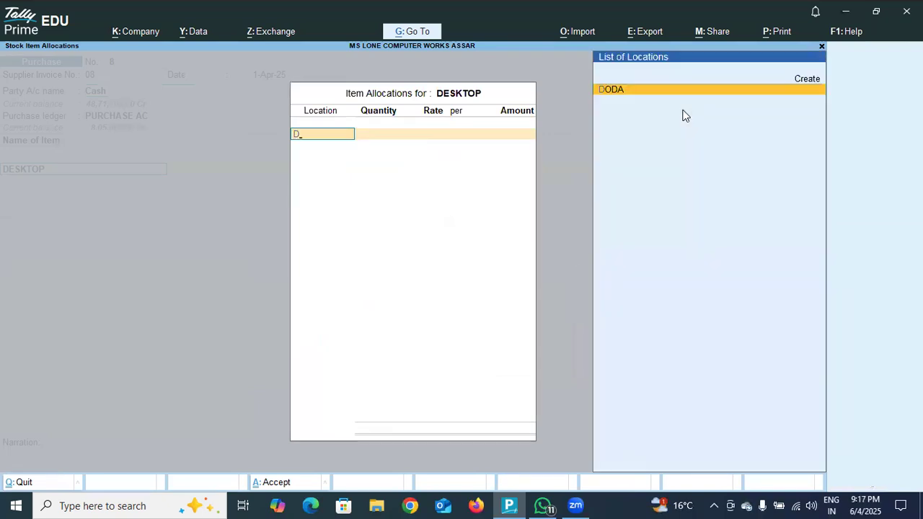
key("Return")
- Allocate 5 PCS of DESKTOP at a rate of 35,000.00 per PCS and finish the item list
type("5")
key("Return")
key("Return")
key("Return")
key("Return")
key("Return")
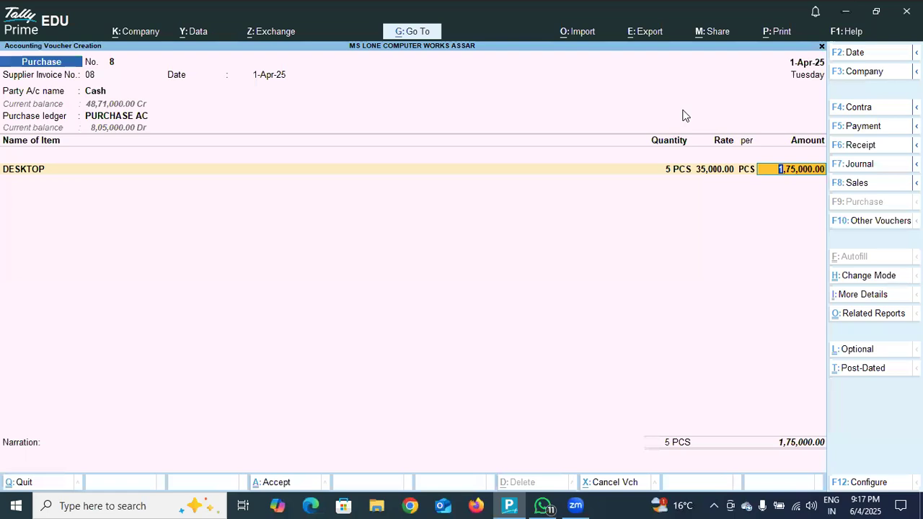
key("Return")
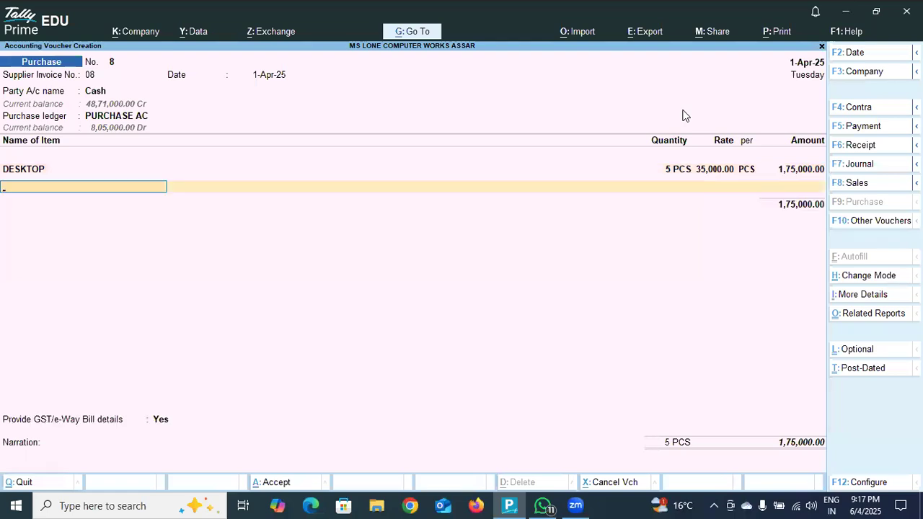
key("Return")
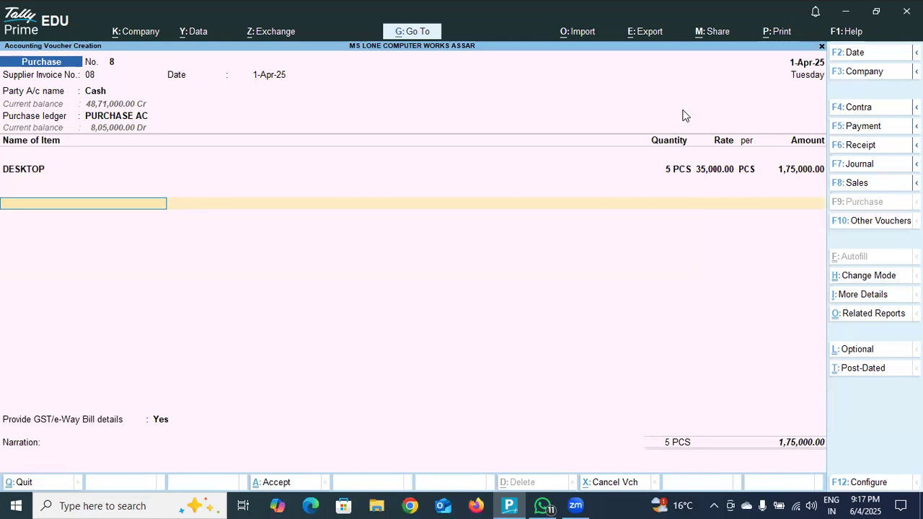
- Try to add the CGST ledger at 9 % below the DESKTOP item
type("CGS")
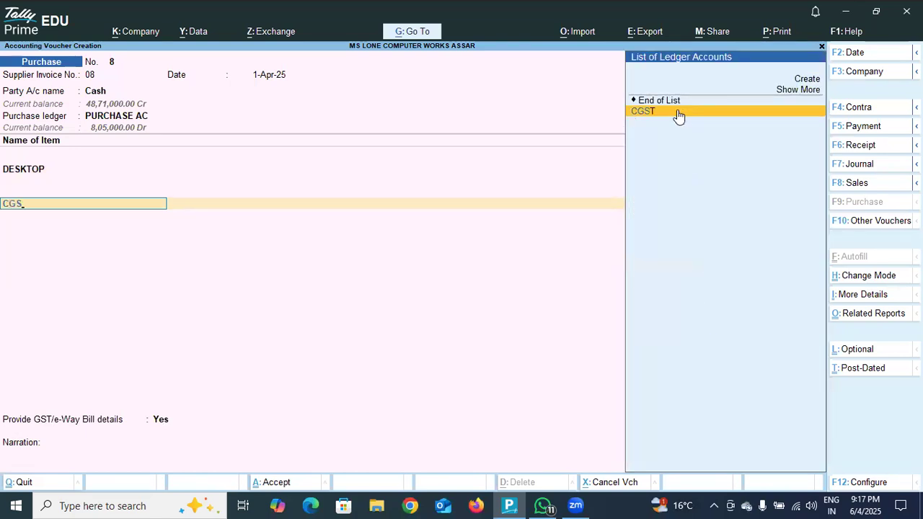
key("Return")
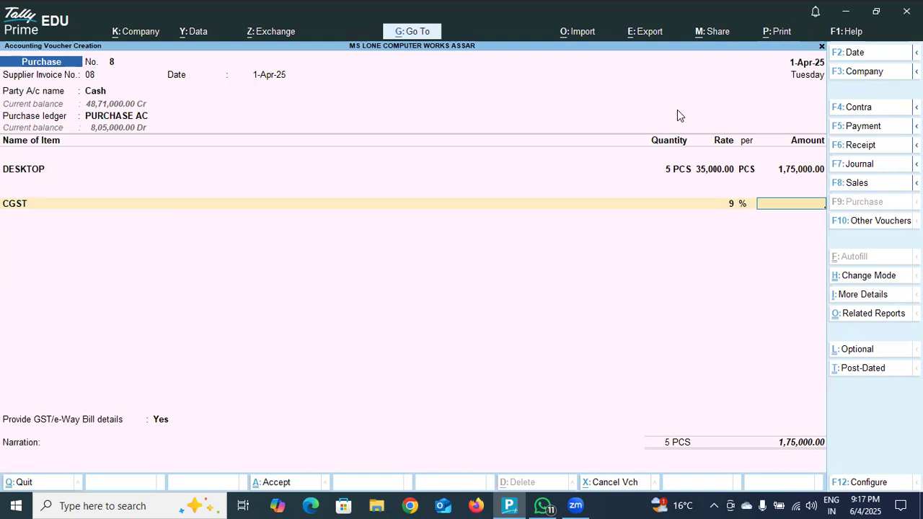
- Replace the CGST ledger below the DESKTOP item with the C GG SS TT ledger at 9 %
key("BackSpace")
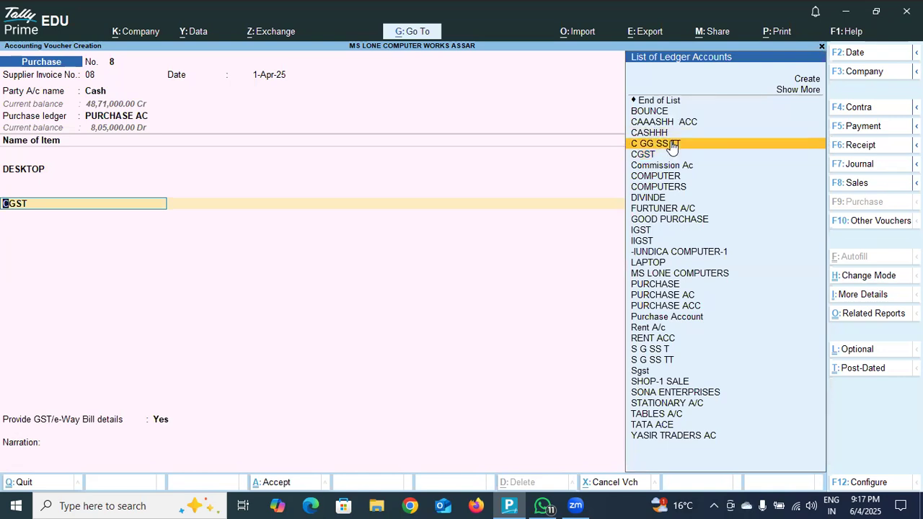
key("BackSpace")
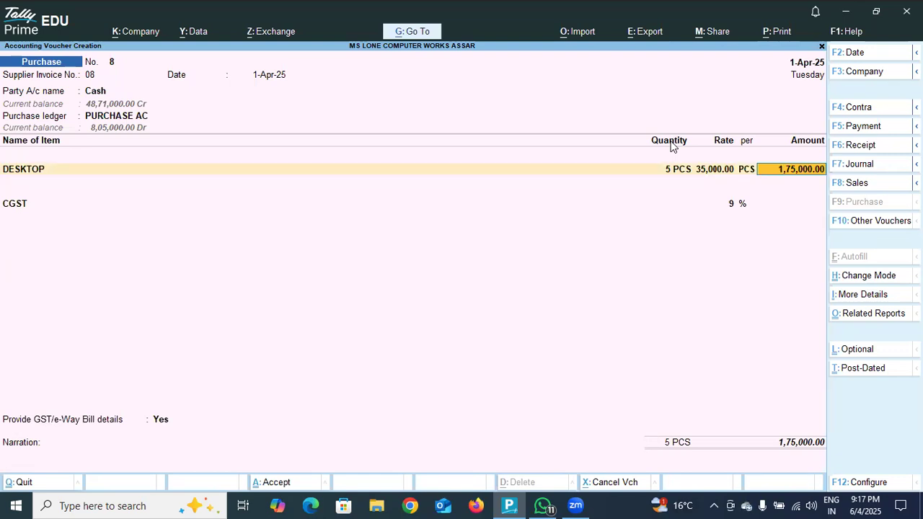
key("Return")
key("Return")
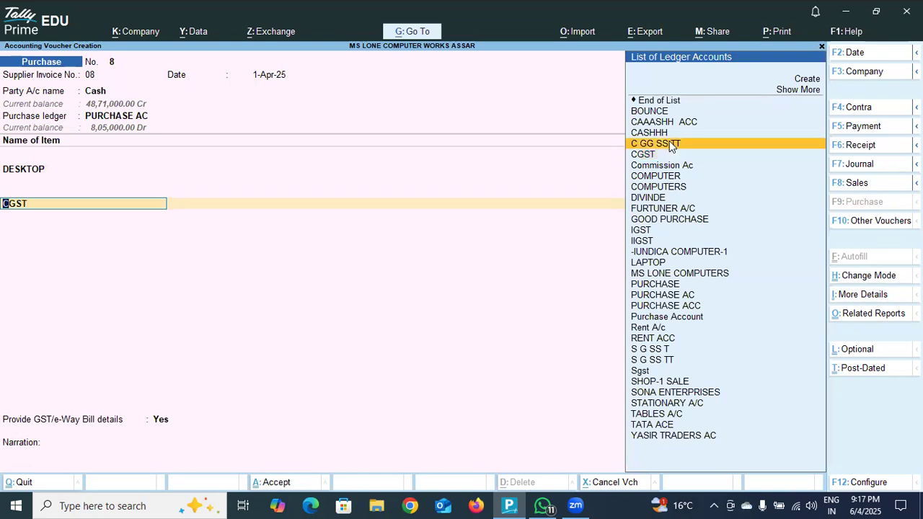
left_click(671, 144)
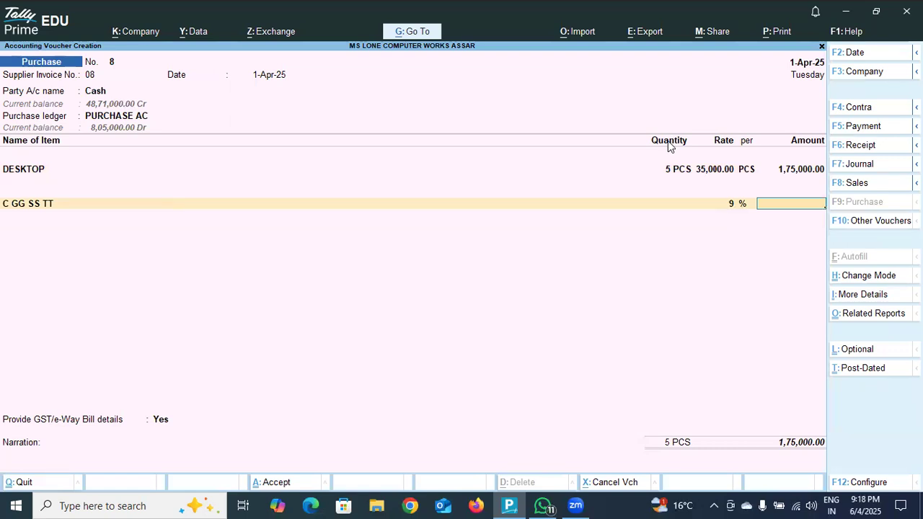
- Start a new tax ledger named CC GG SS T under Duties & Taxes for the line below the DESKTOP item
key("BackSpace")
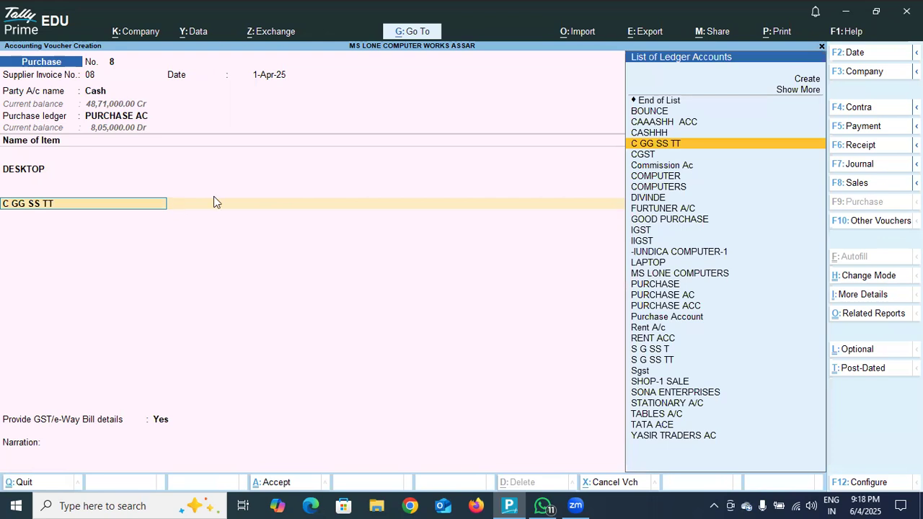
left_click(802, 80)
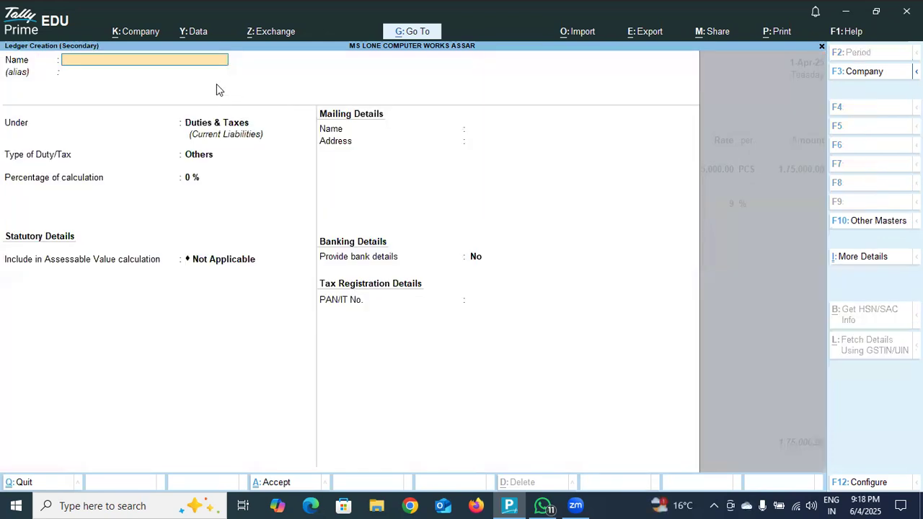
type("CC GG SS T")
key("Return")
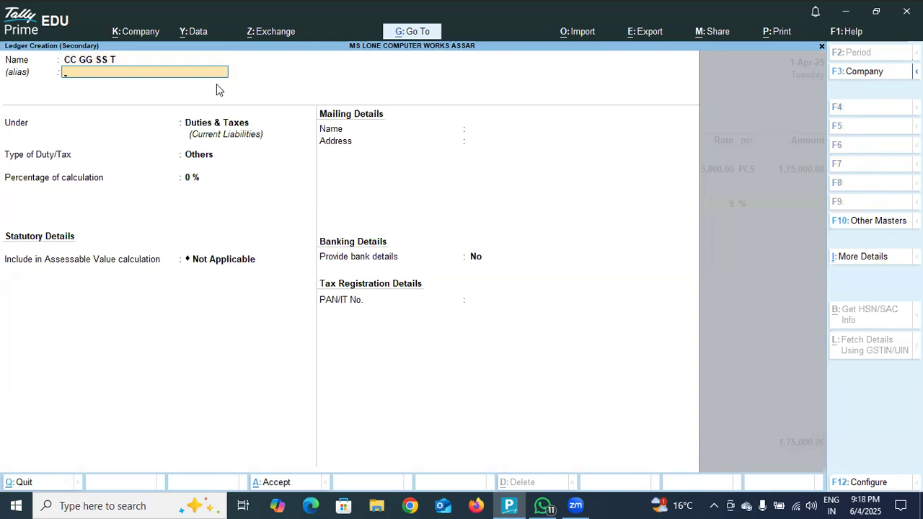
key("Return")
- Define the CC GG SS T ledger as GST duty with tax type CGST at 9 % and save it into the voucher
key("Return")
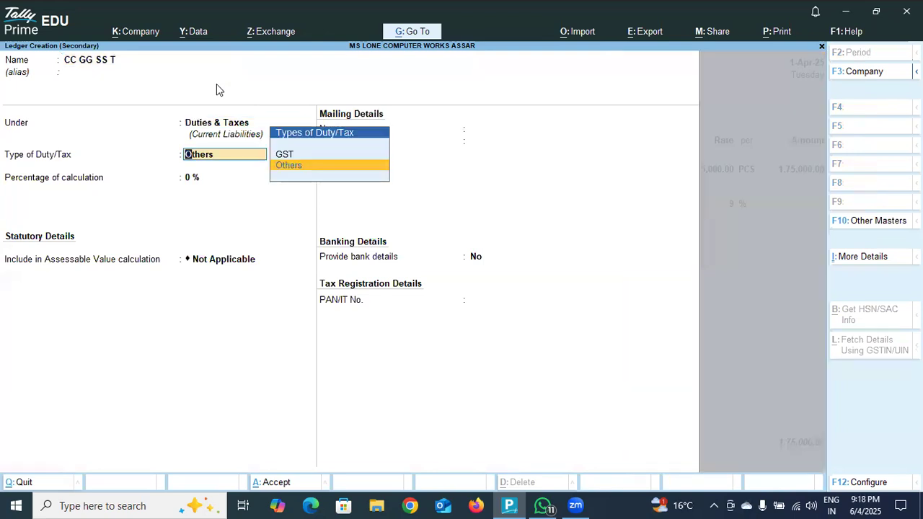
key("Up")
key("Return")
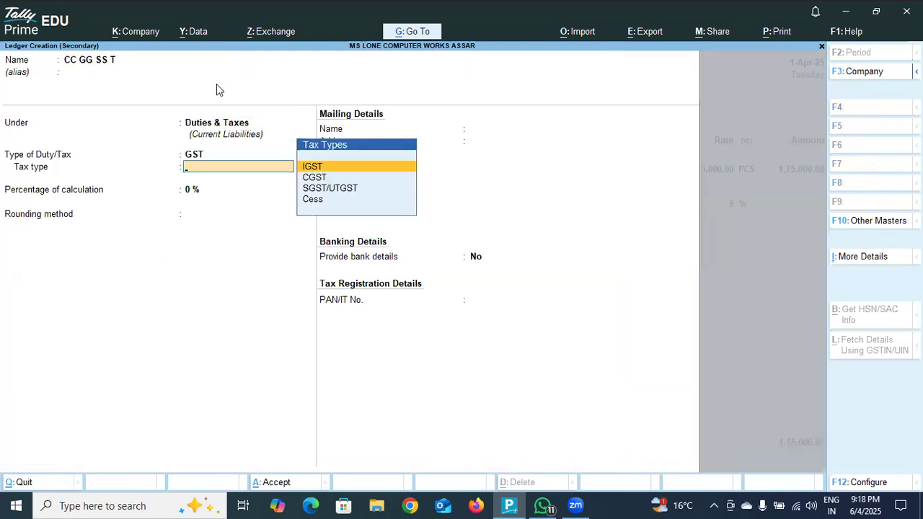
key("Down")
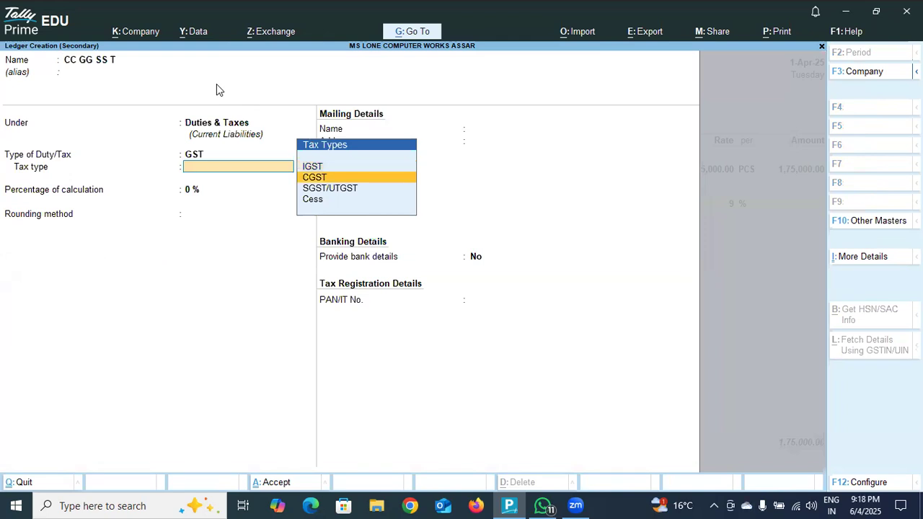
key("Return")
type("9")
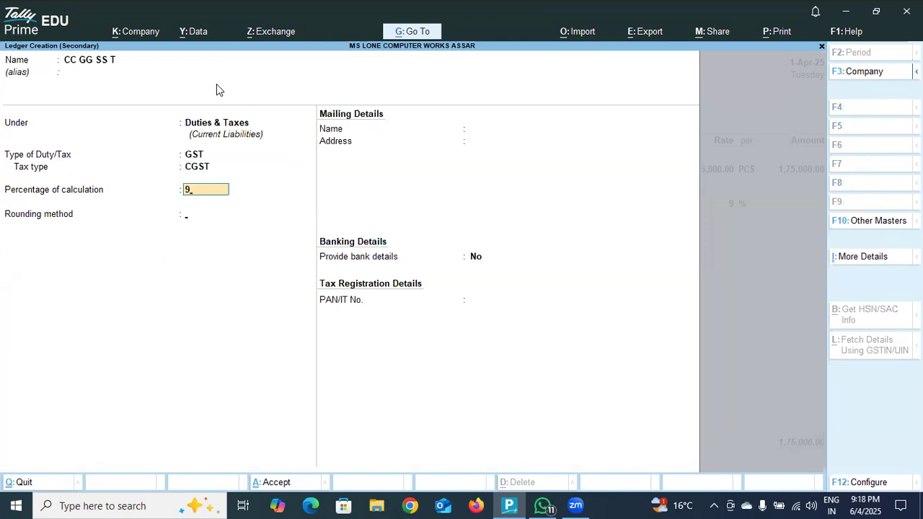
key("Return")
key("Return")
key("Return")
key("Return")
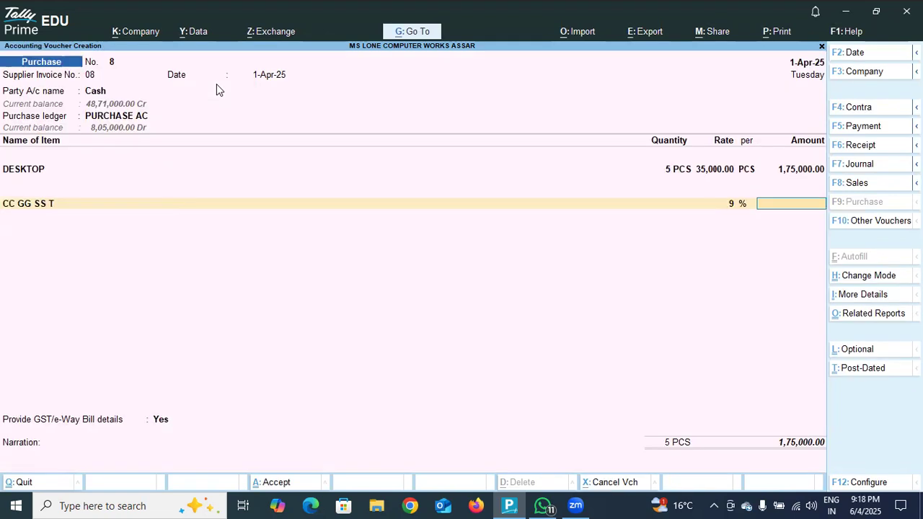
key("Return")
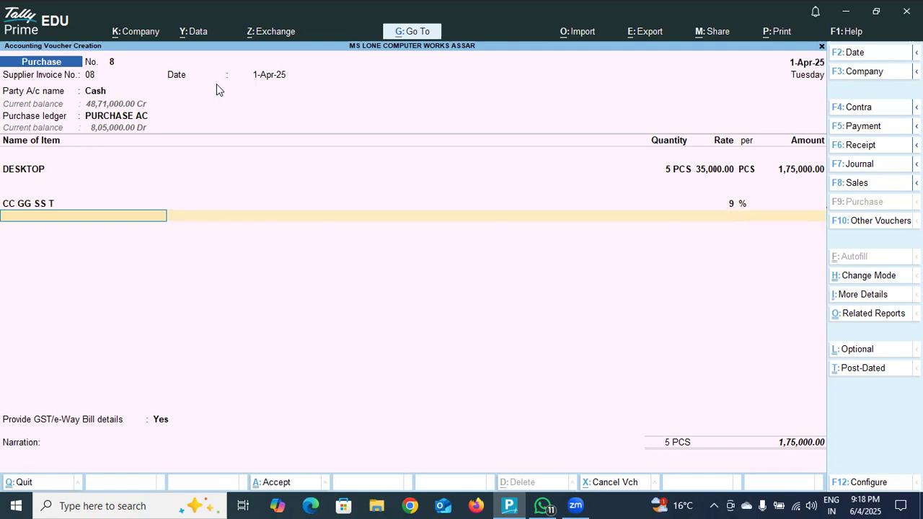
- Replace the CC GG SS T ledger below the DESKTOP item with the S G SS T ledger
key("BackSpace")
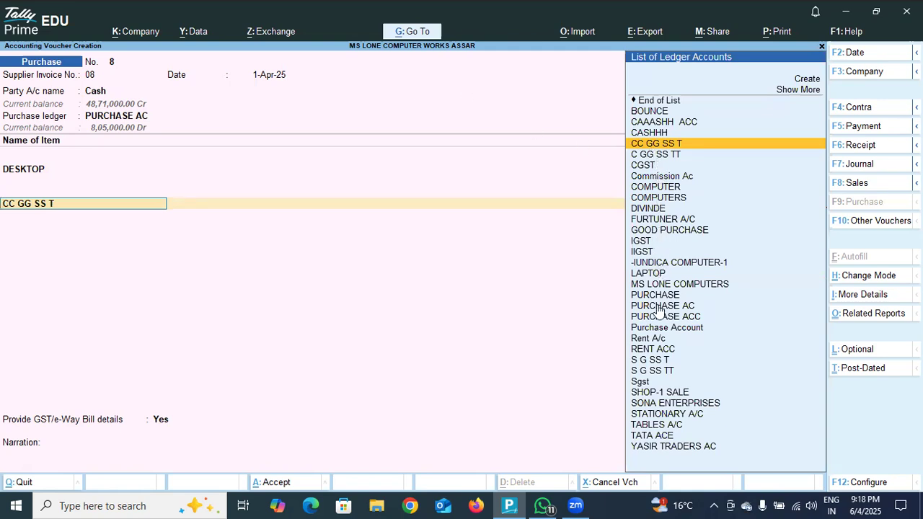
left_click(659, 362)
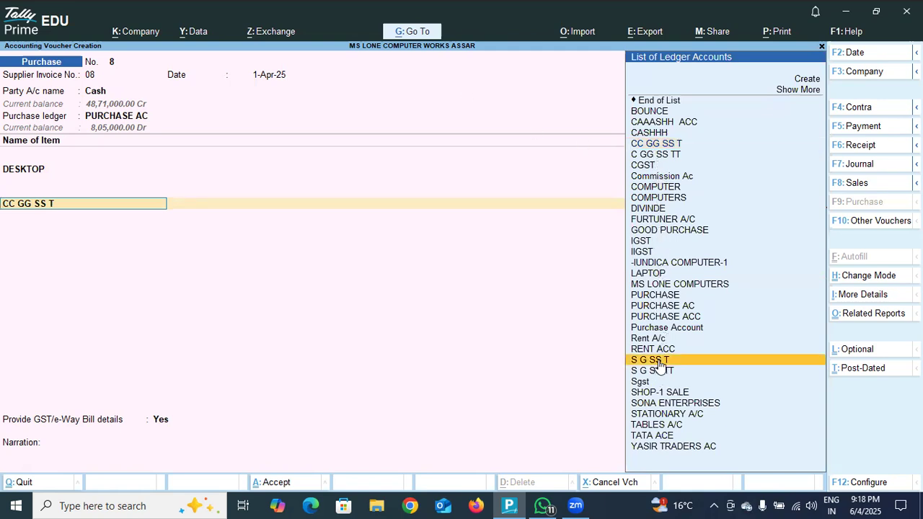
left_click(659, 360)
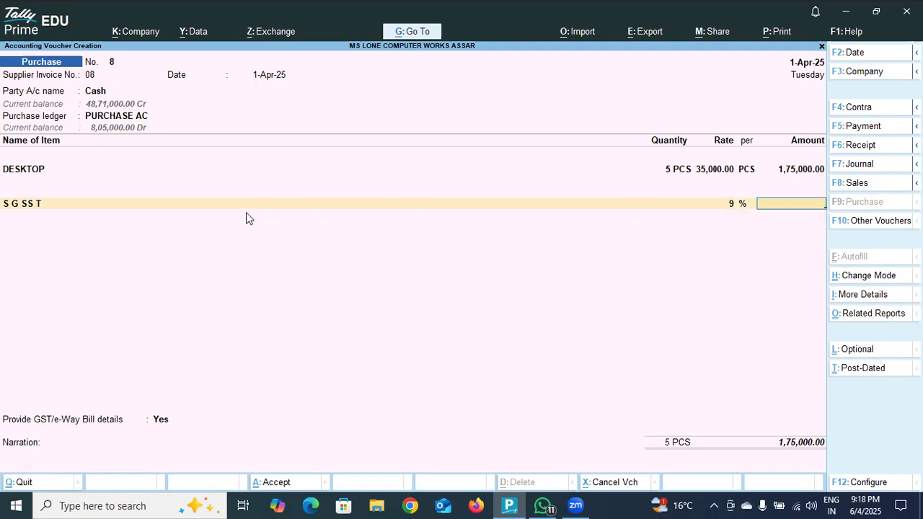
- Replace the S G SS T ledger below the DESKTOP item with the IGST ledger and finish the ledger list
key("BackSpace")
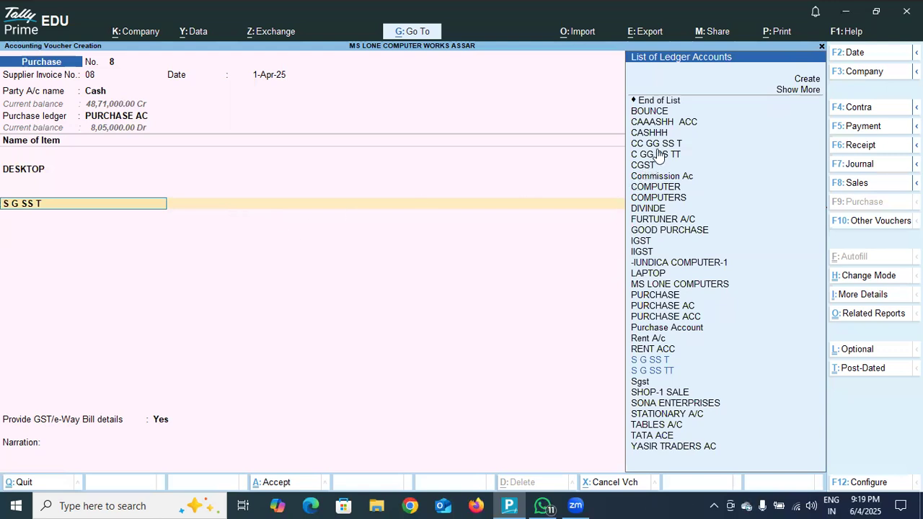
left_click(651, 244)
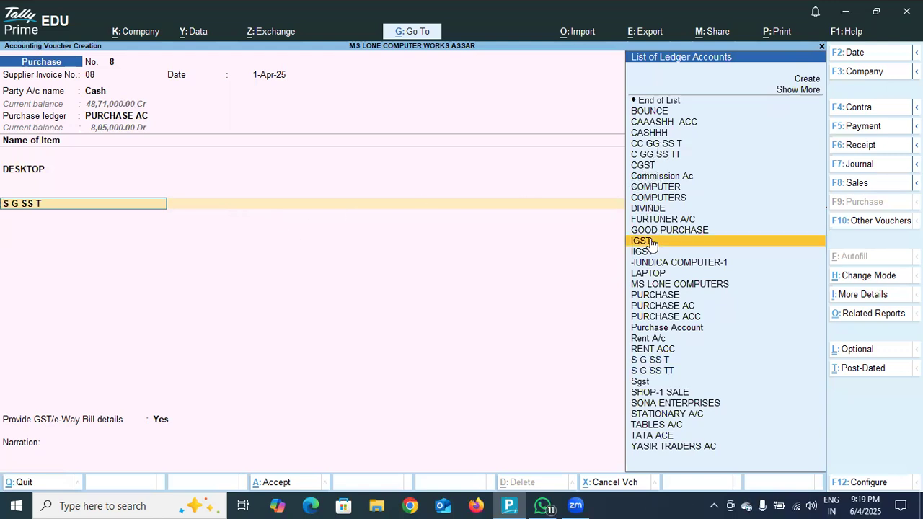
left_click(651, 244)
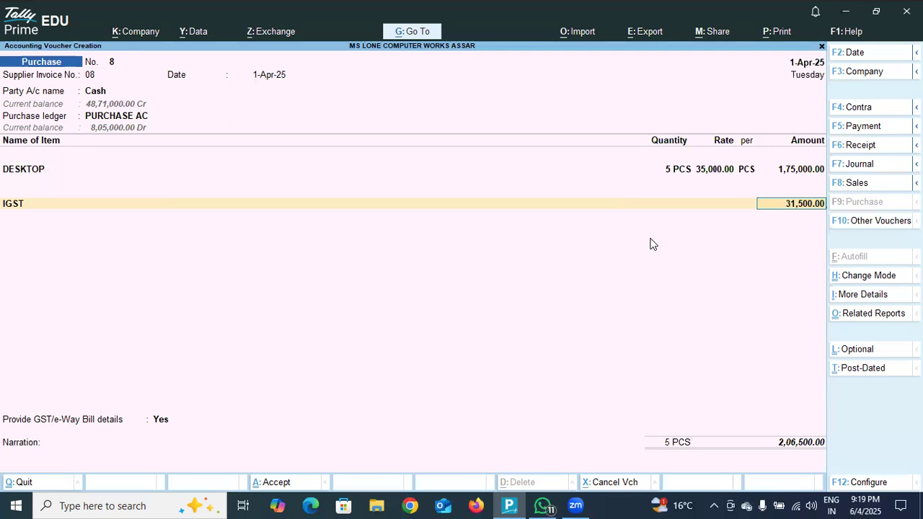
key("Return")
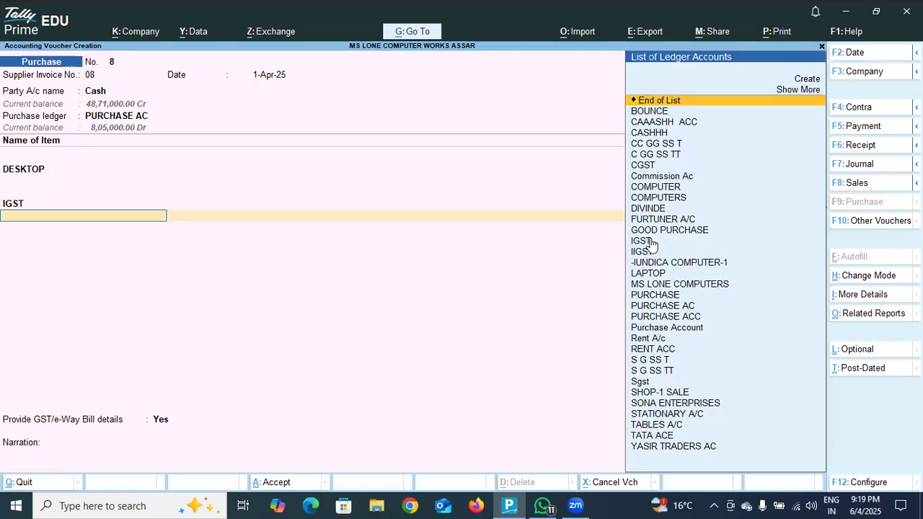
key("Return")
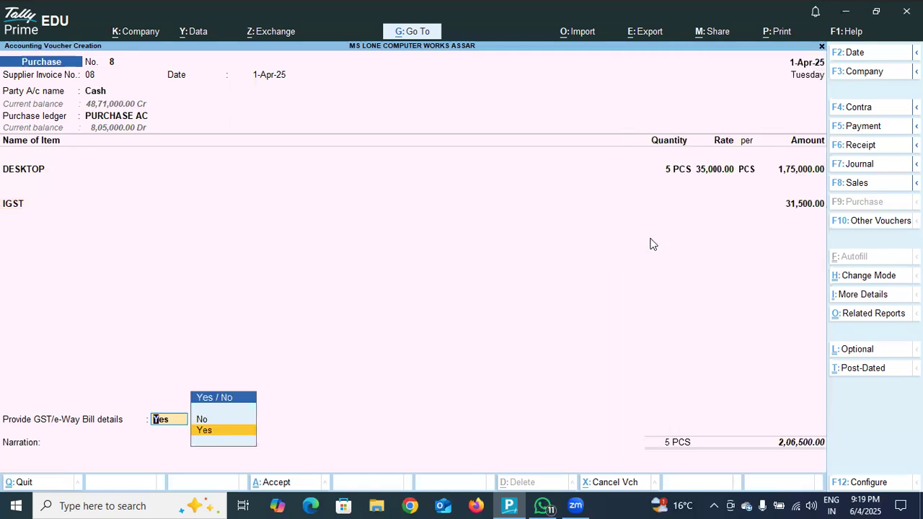
- Set the GST/e-Way Bill details option to No and save the purchase voucher with the narration PURCHASE GOODS IN CASH FROM DELHI
key("Down")
key("Return")
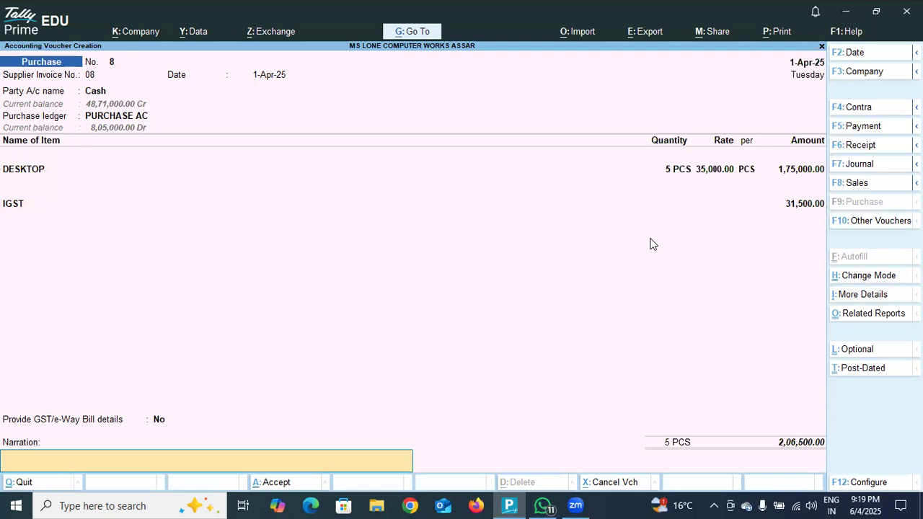
type("RCHASE GOODS")
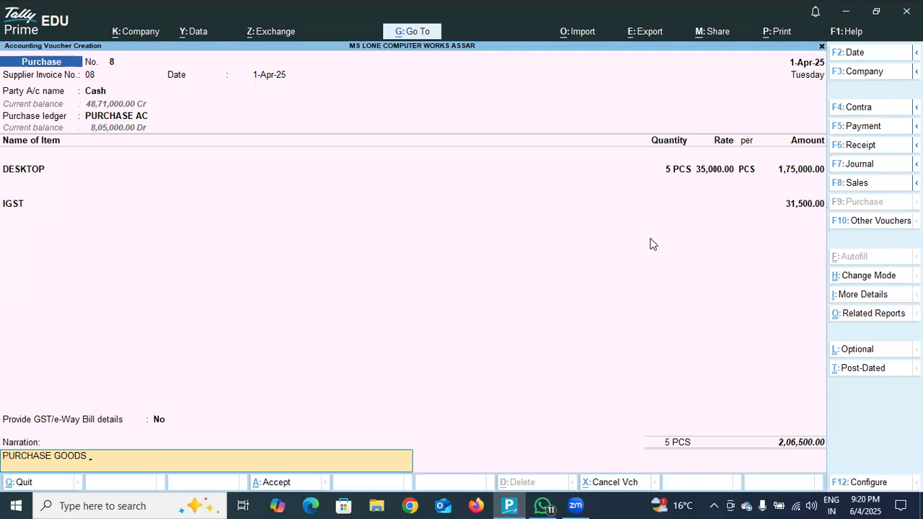
type("IN CASH FROM ")
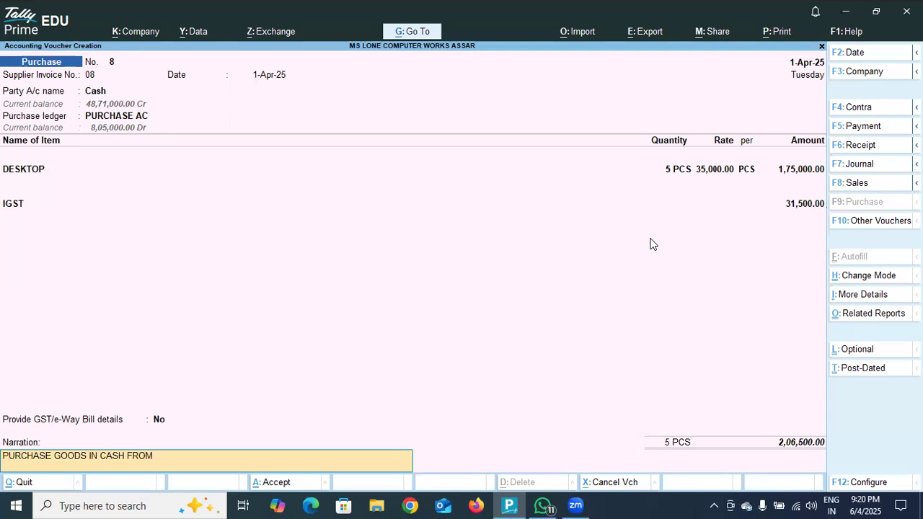
type("DEL")
key("Return")
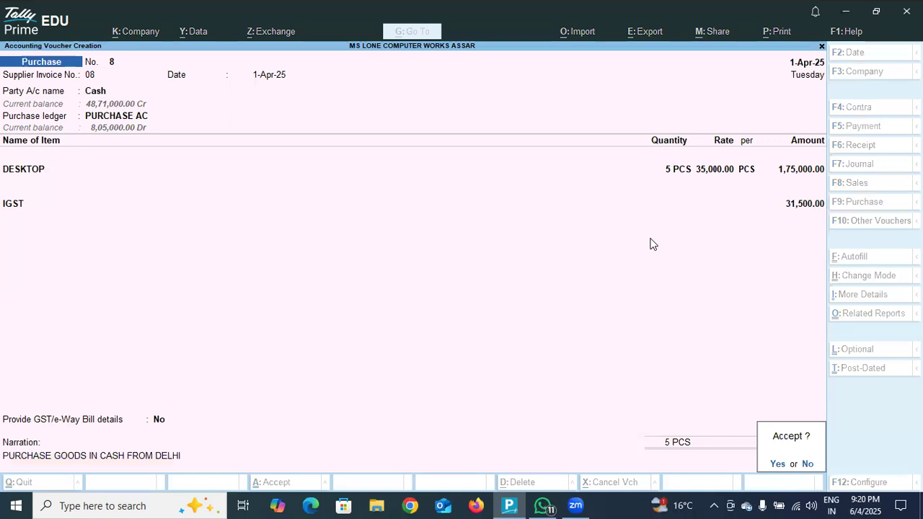
key("Return")
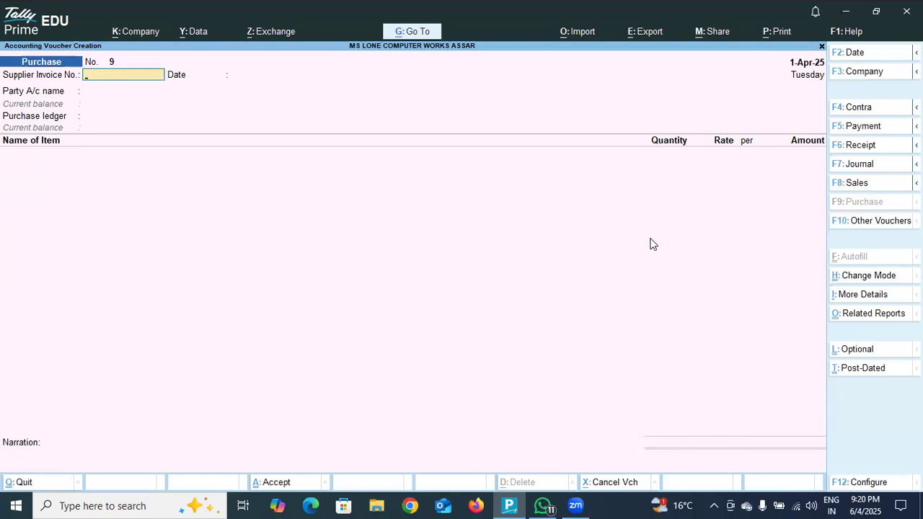